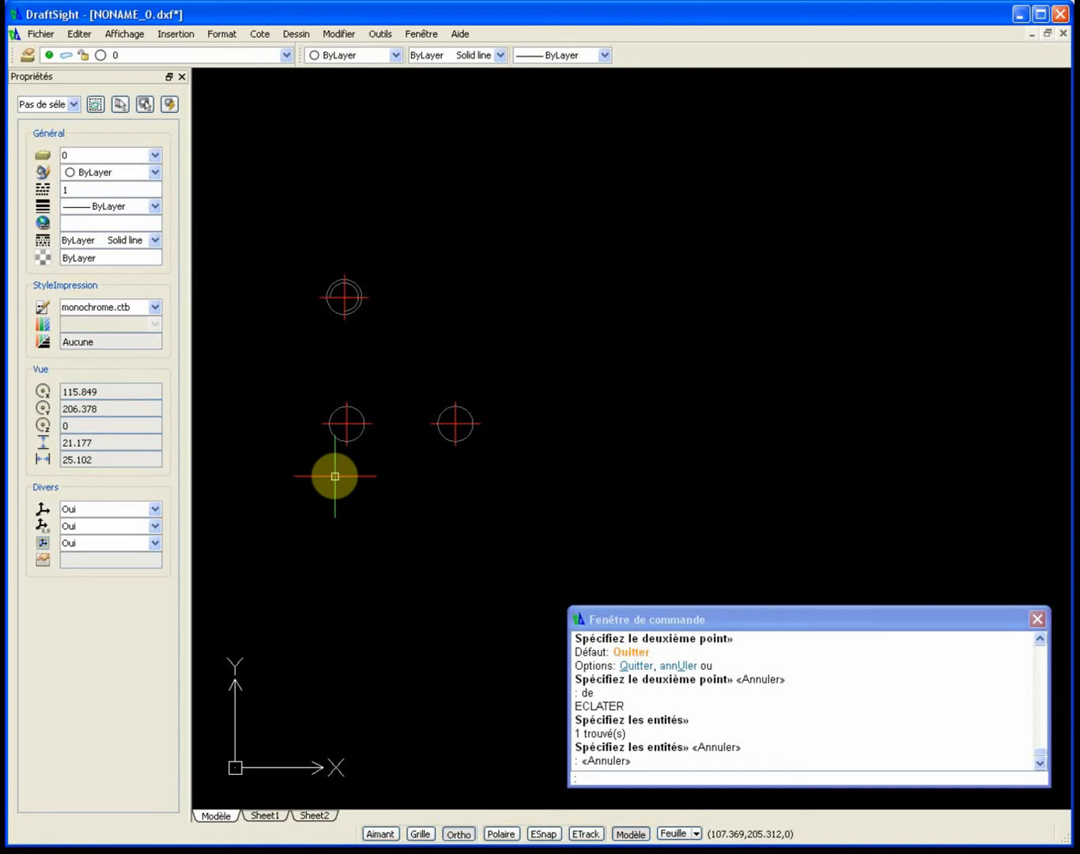
# Examine the three hole symbols and their position inside the upper-left area of the square outline
pyautogui.scroll(-2, 480, 346)
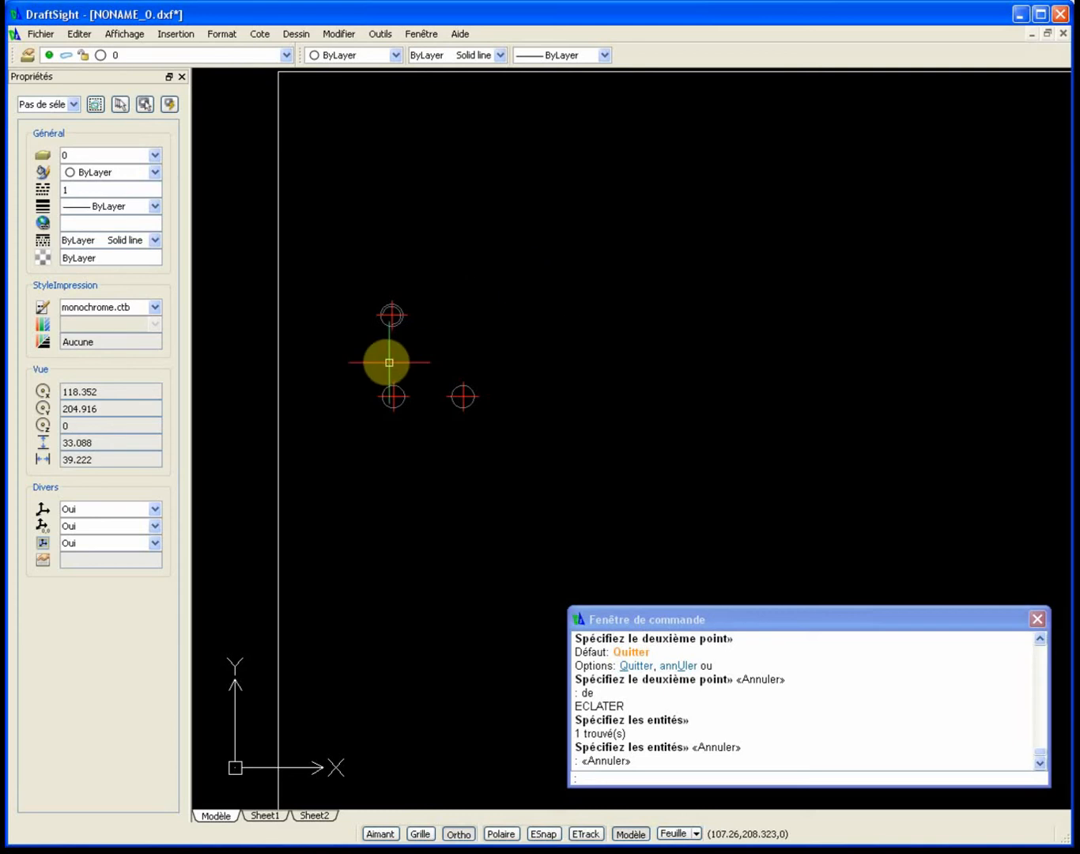
pyautogui.scroll(3, 424, 323)
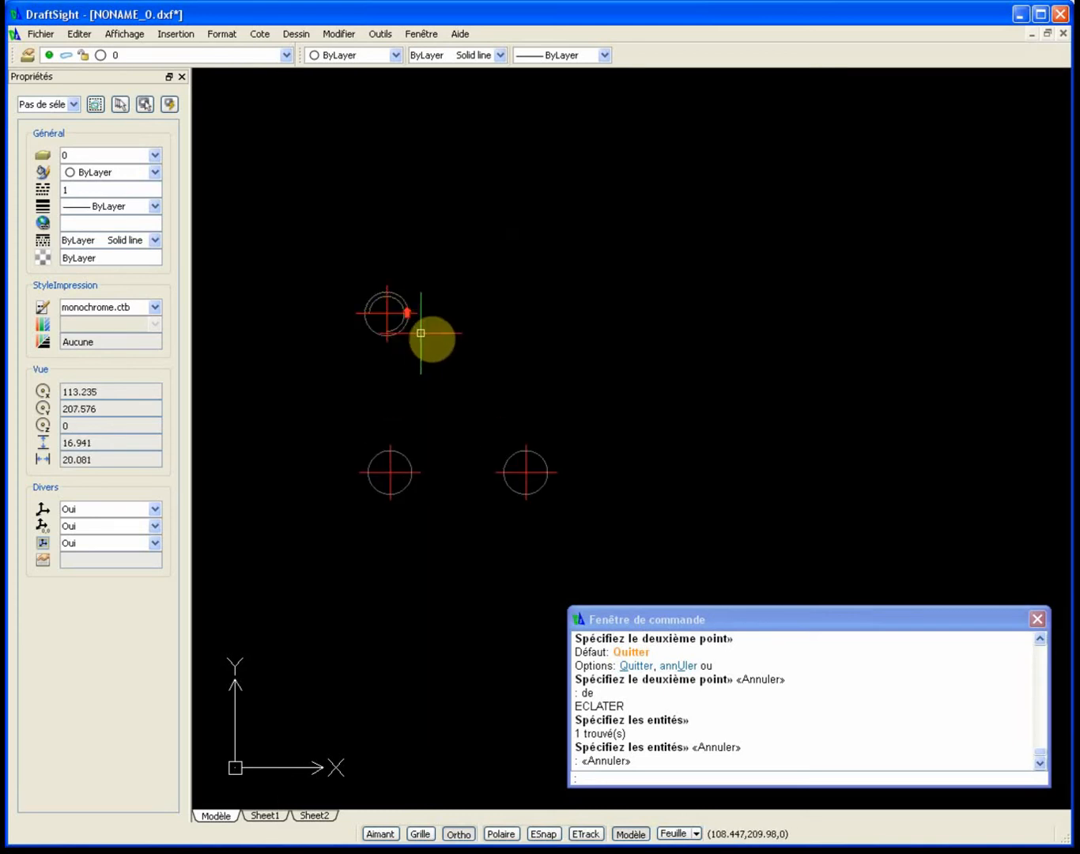
pyautogui.scroll(-1, 466, 441)
pyautogui.scroll(3, 453, 345)
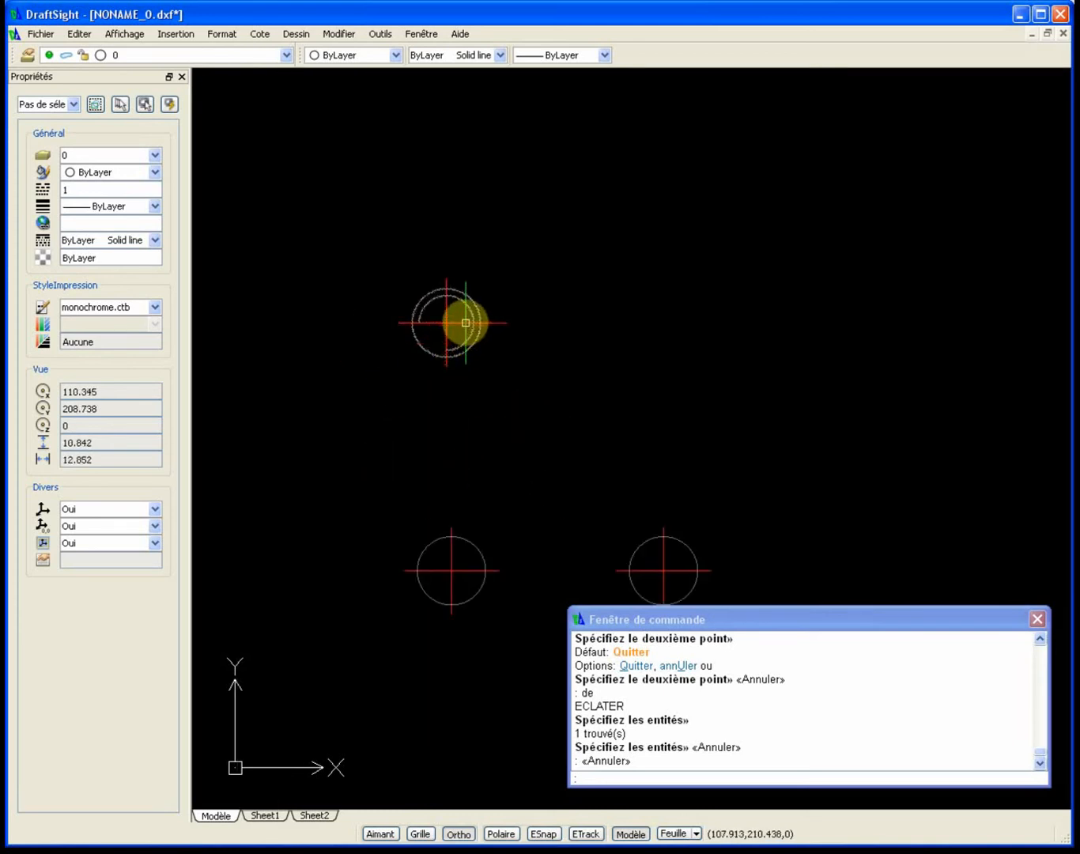
pyautogui.scroll(-7, 472, 322)
pyautogui.scroll(-5, 696, 321)
pyautogui.scroll(5, 758, 321)
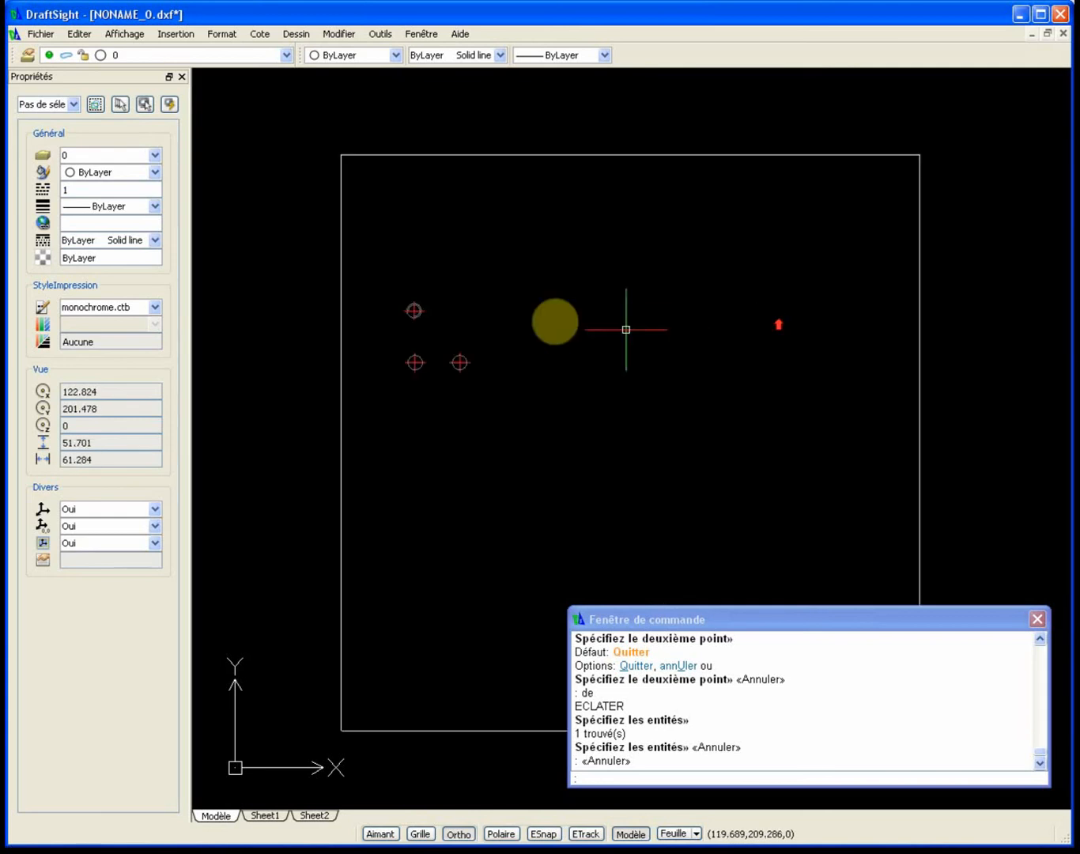
pyautogui.scroll(4, 513, 317)
pyautogui.scroll(-6, 283, 323)
pyautogui.scroll(3, 259, 318)
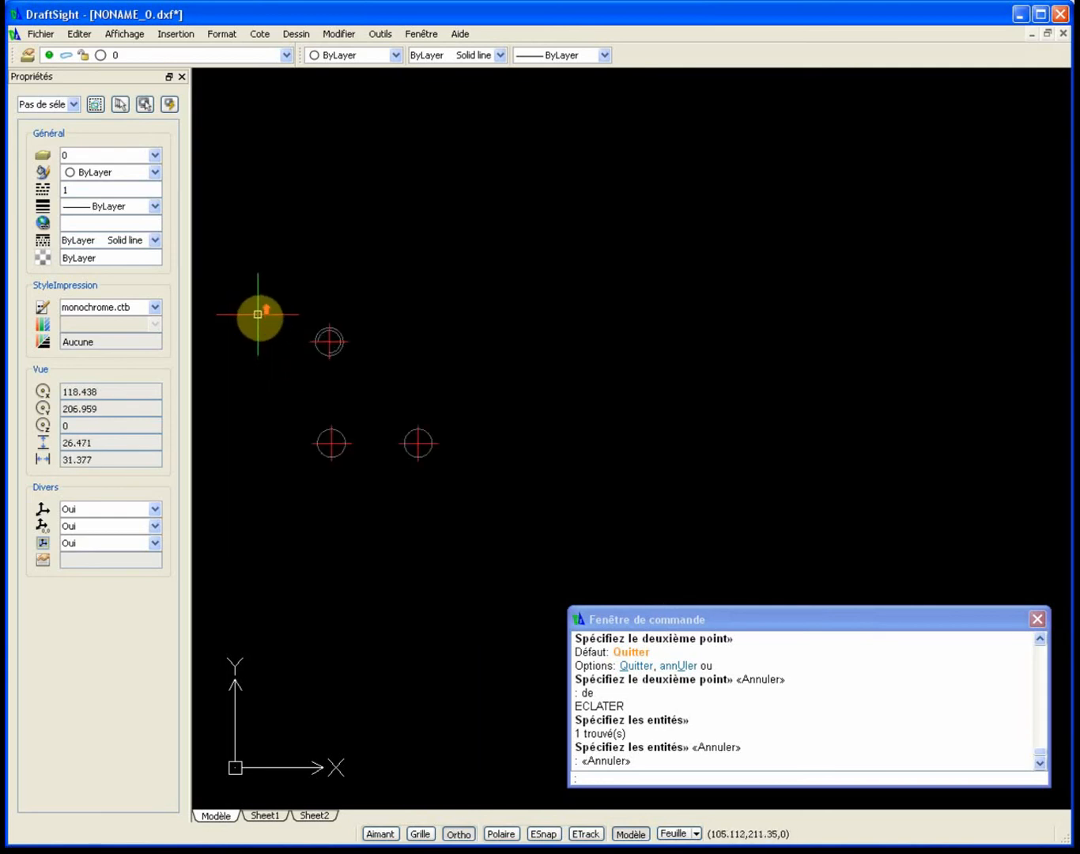
pyautogui.scroll(-1, 328, 348)
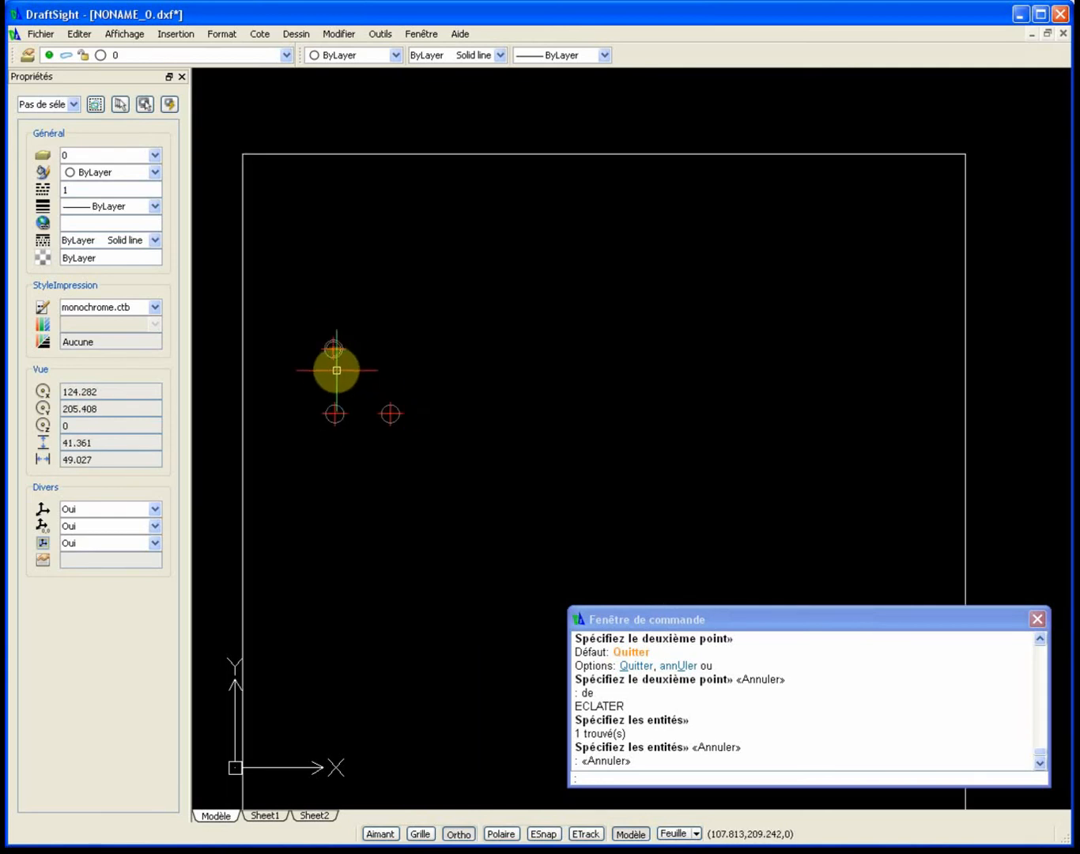
pyautogui.scroll(2, 336, 364)
pyautogui.scroll(3, 334, 361)
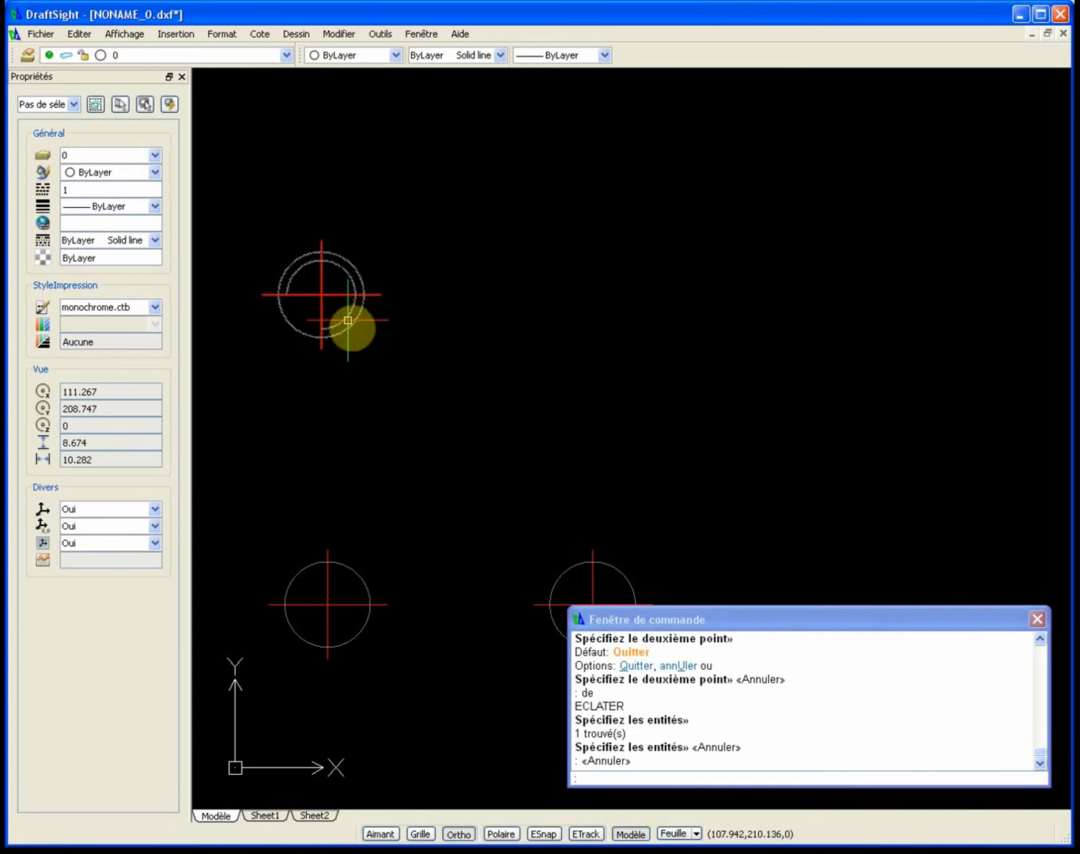
pyautogui.scroll(-1, 351, 572)
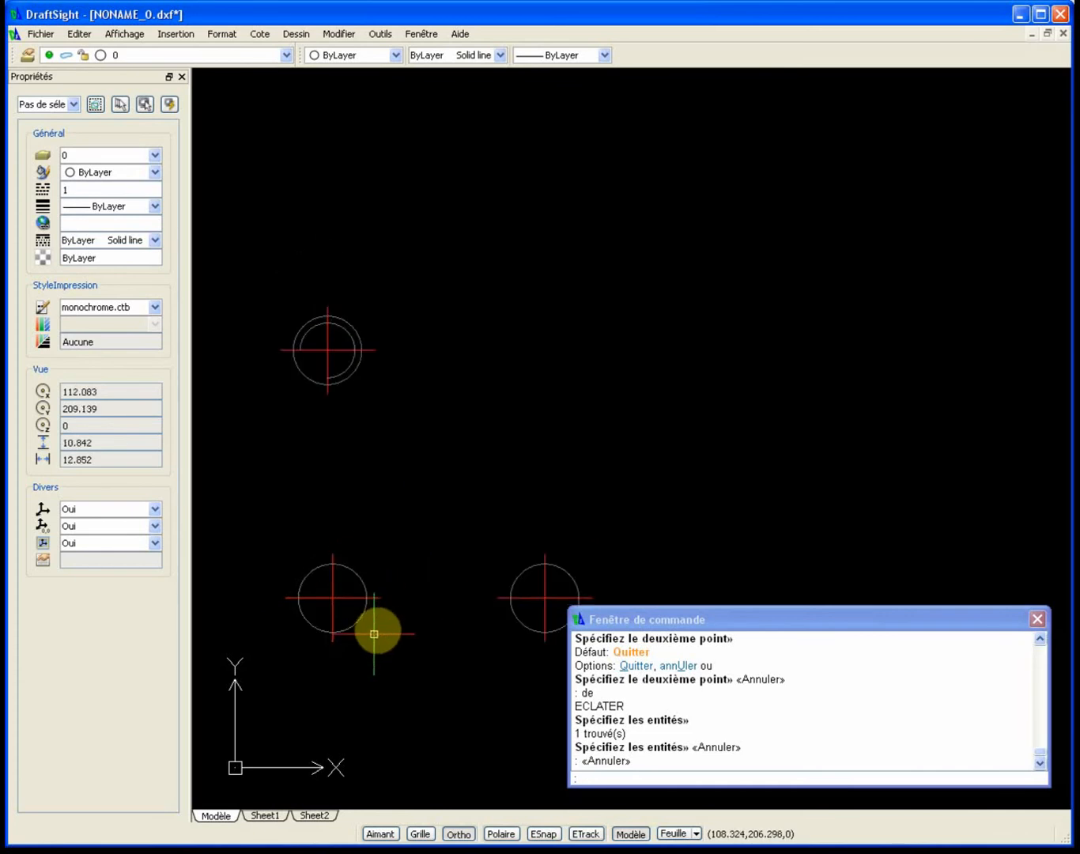
pyautogui.scroll(-3, 387, 595)
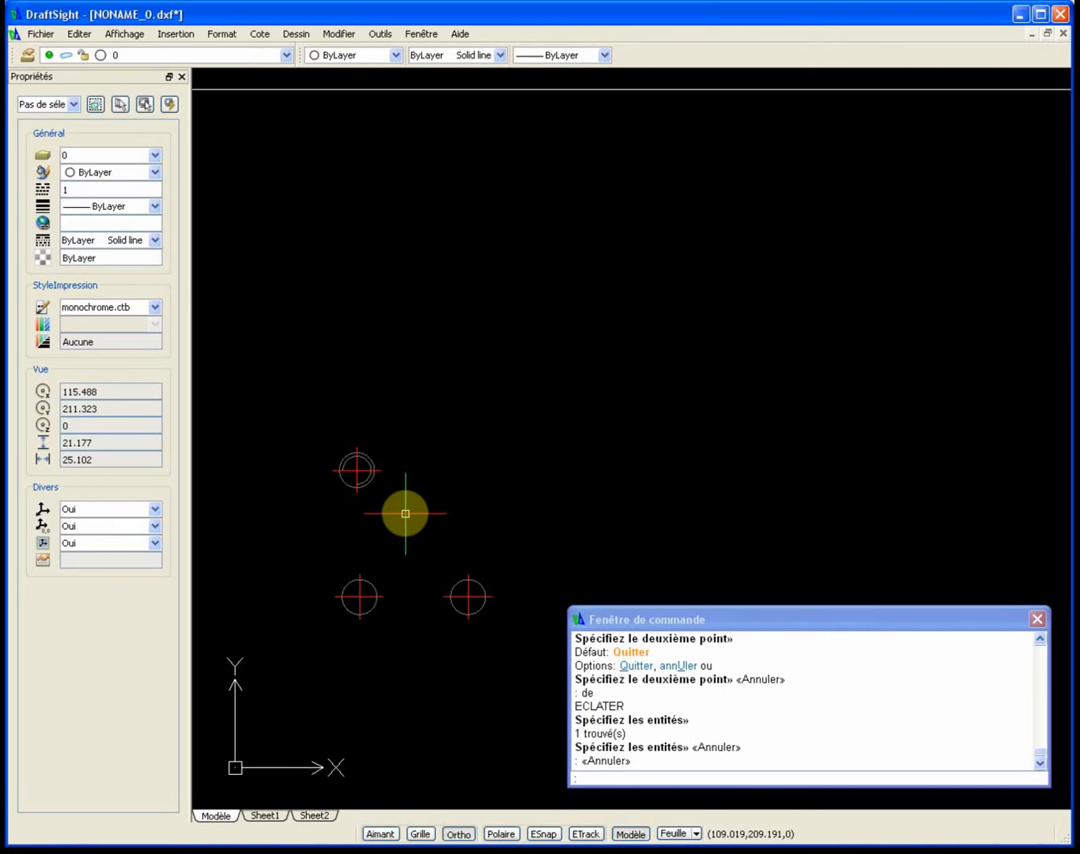
# Explode the lower-right hole block into separate entities
pyautogui.scroll(3, 479, 605)
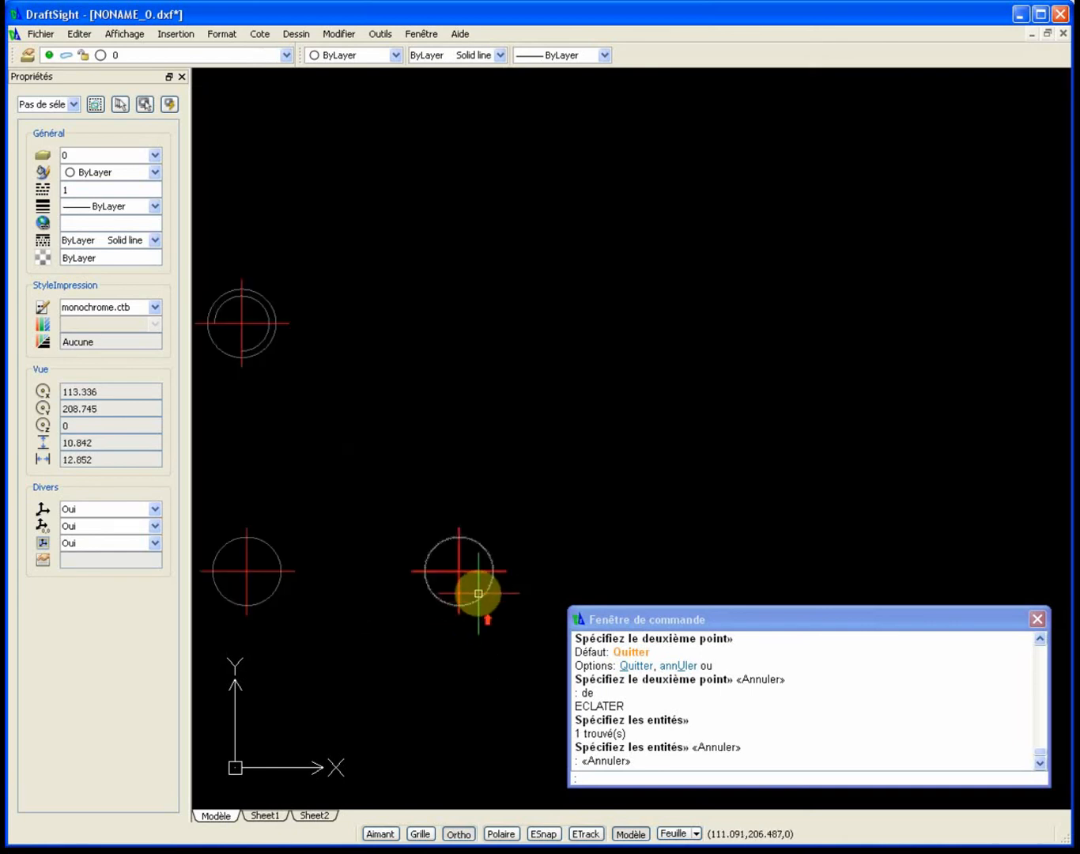
pyautogui.click(484, 596)
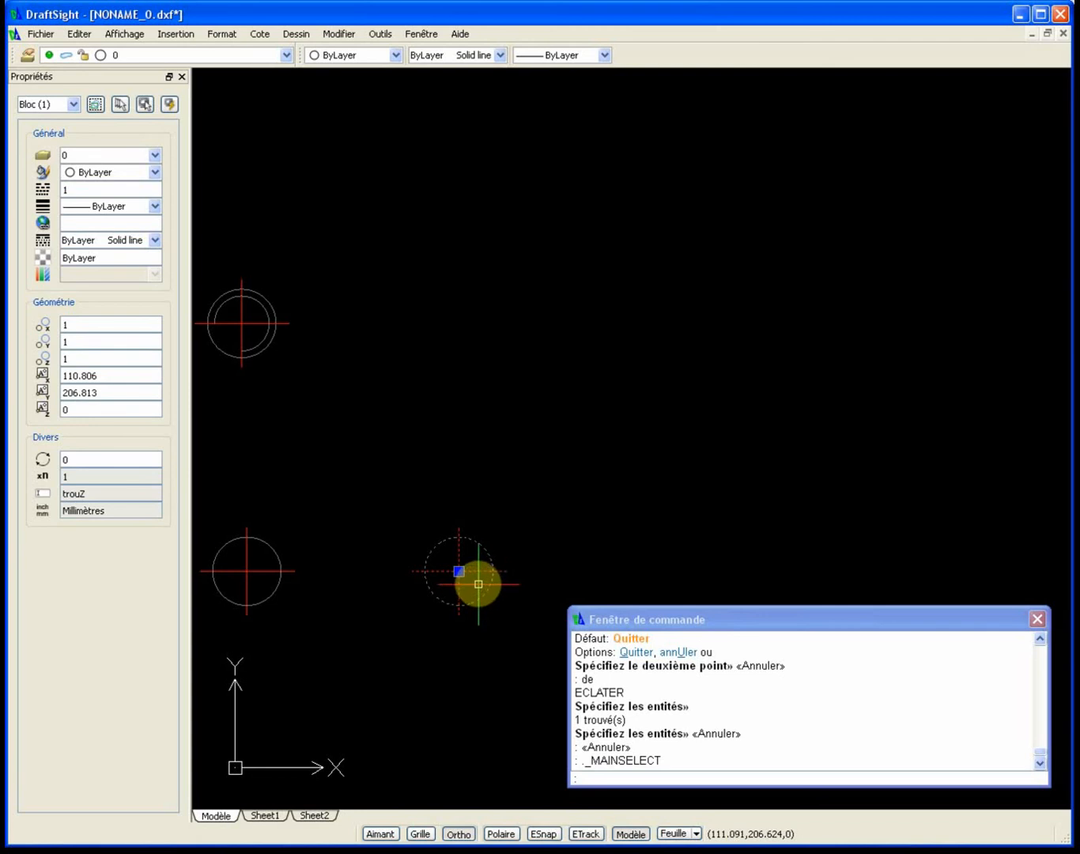
pyautogui.write('de')
pyautogui.press('Return')
# Check the diameter of the exploded hole's circle in its geometry properties, leaving the value as it is
pyautogui.click(483, 594)
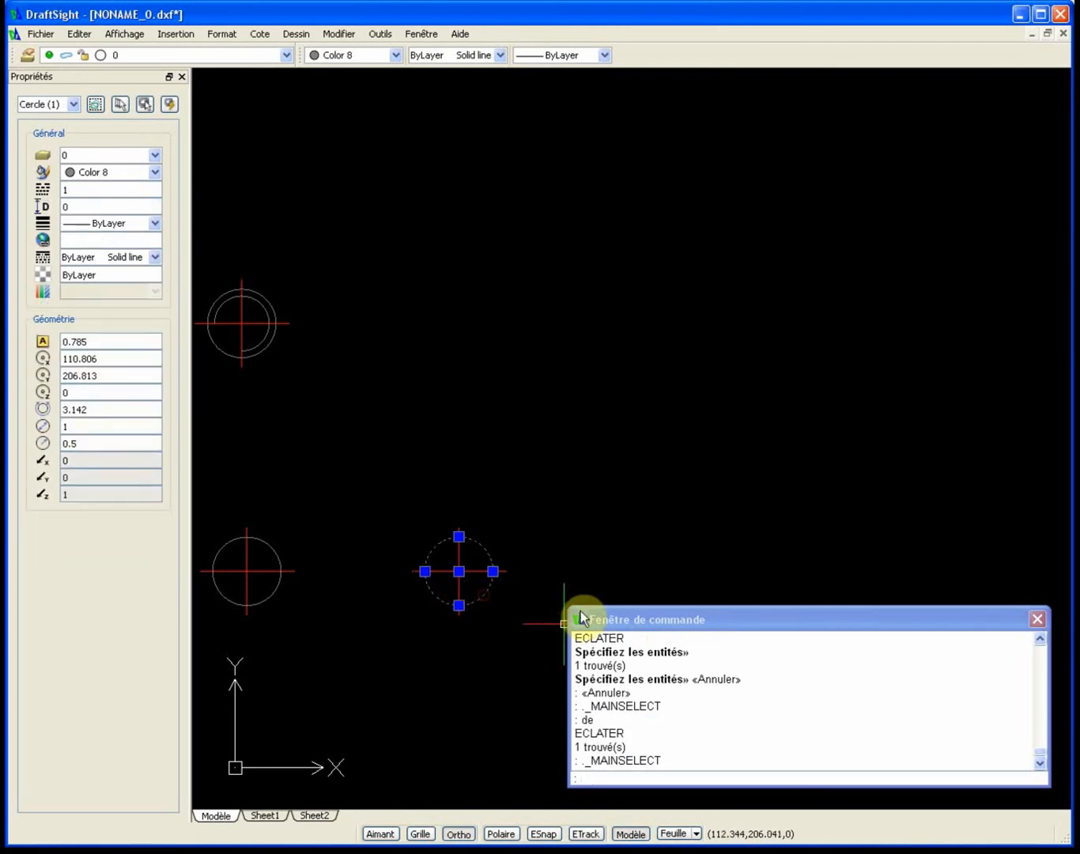
pyautogui.click(94, 429)
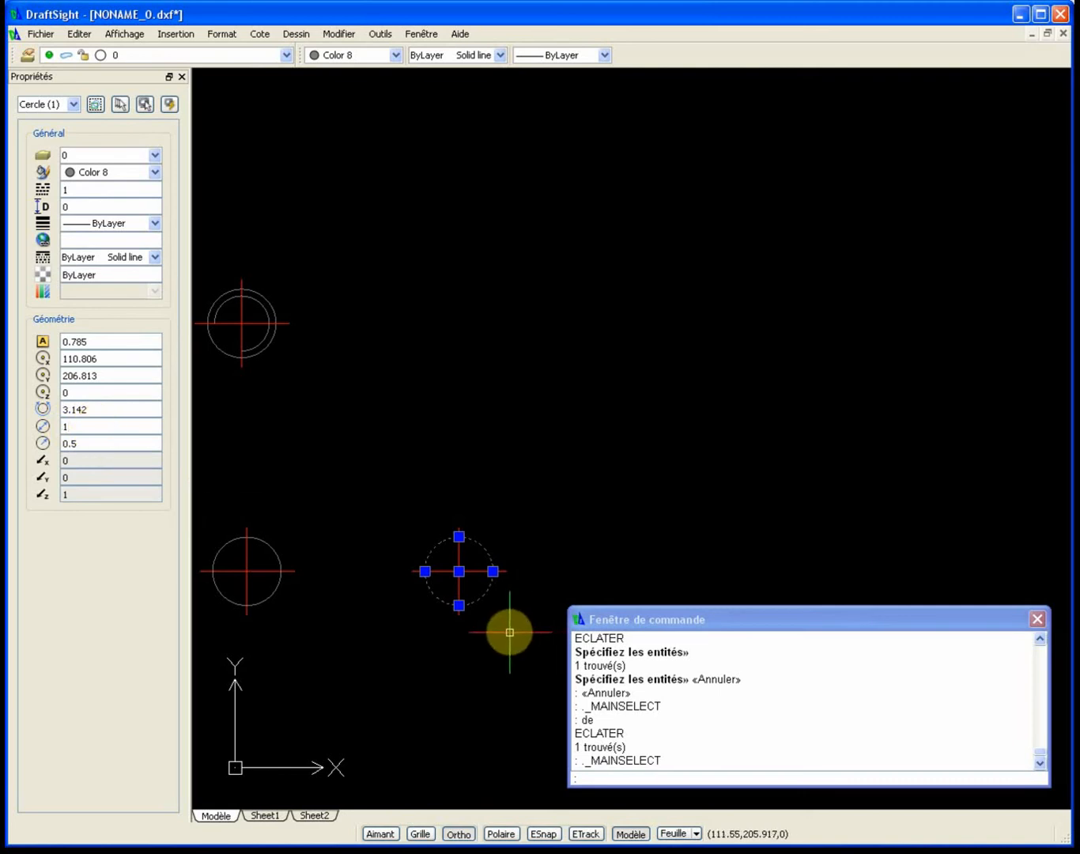
pyautogui.scroll(4, 494, 608)
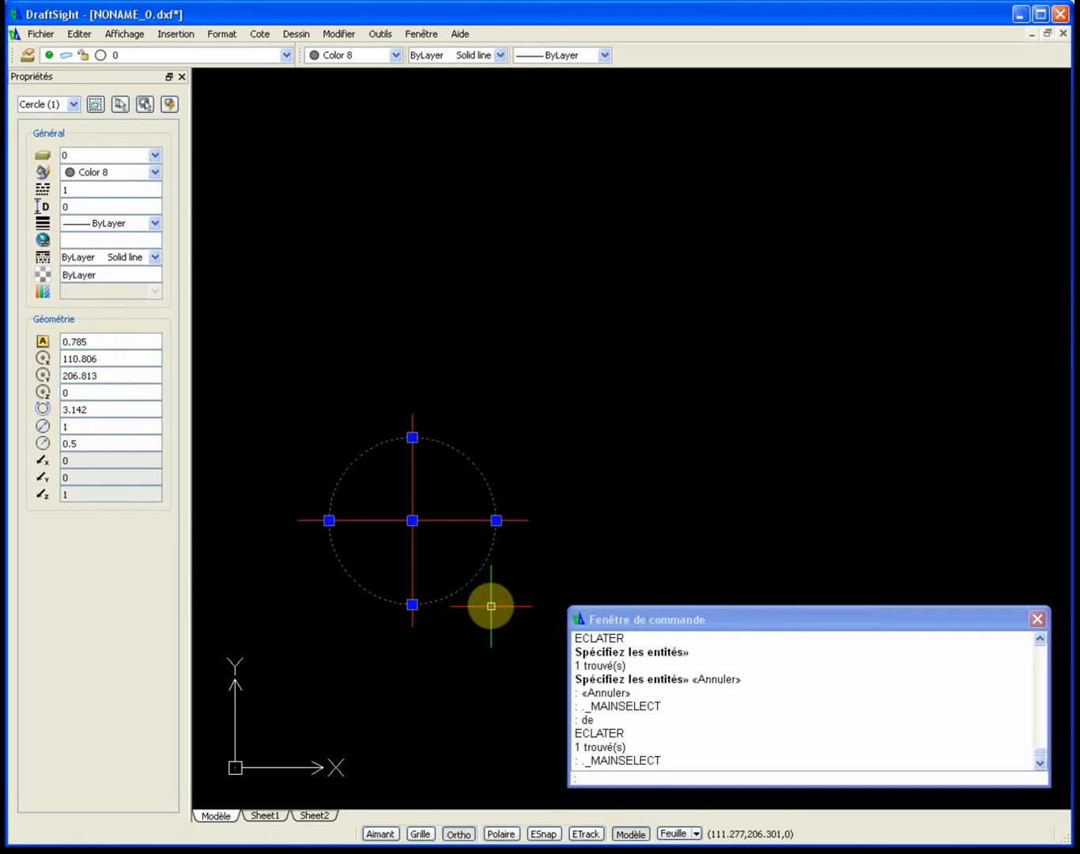
pyautogui.scroll(-2, 542, 466)
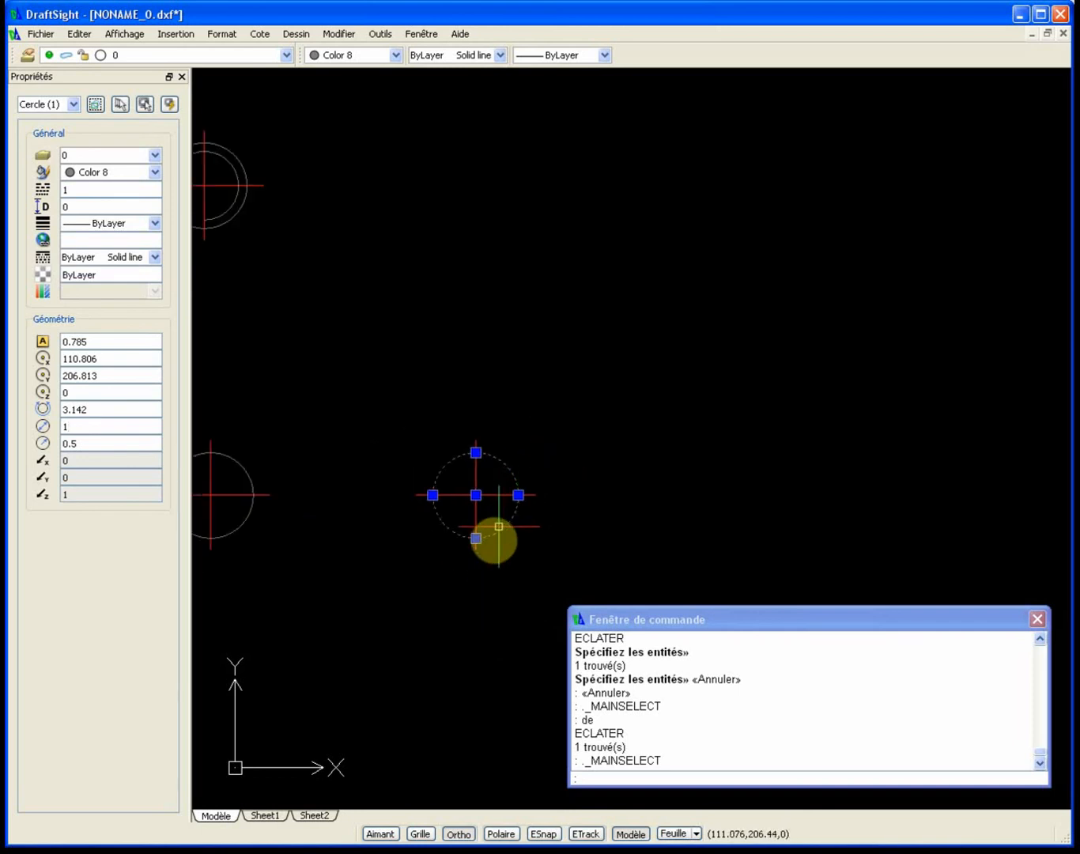
pyautogui.click(75, 427)
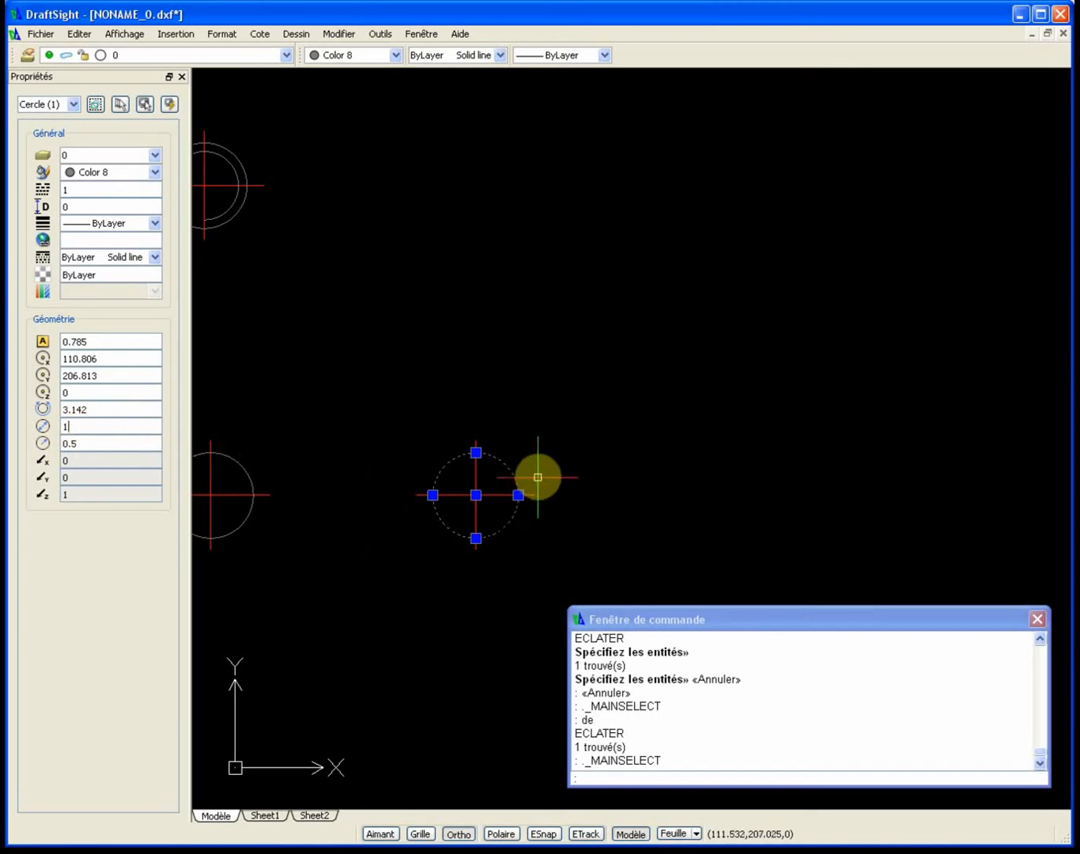
pyautogui.press('Escape')
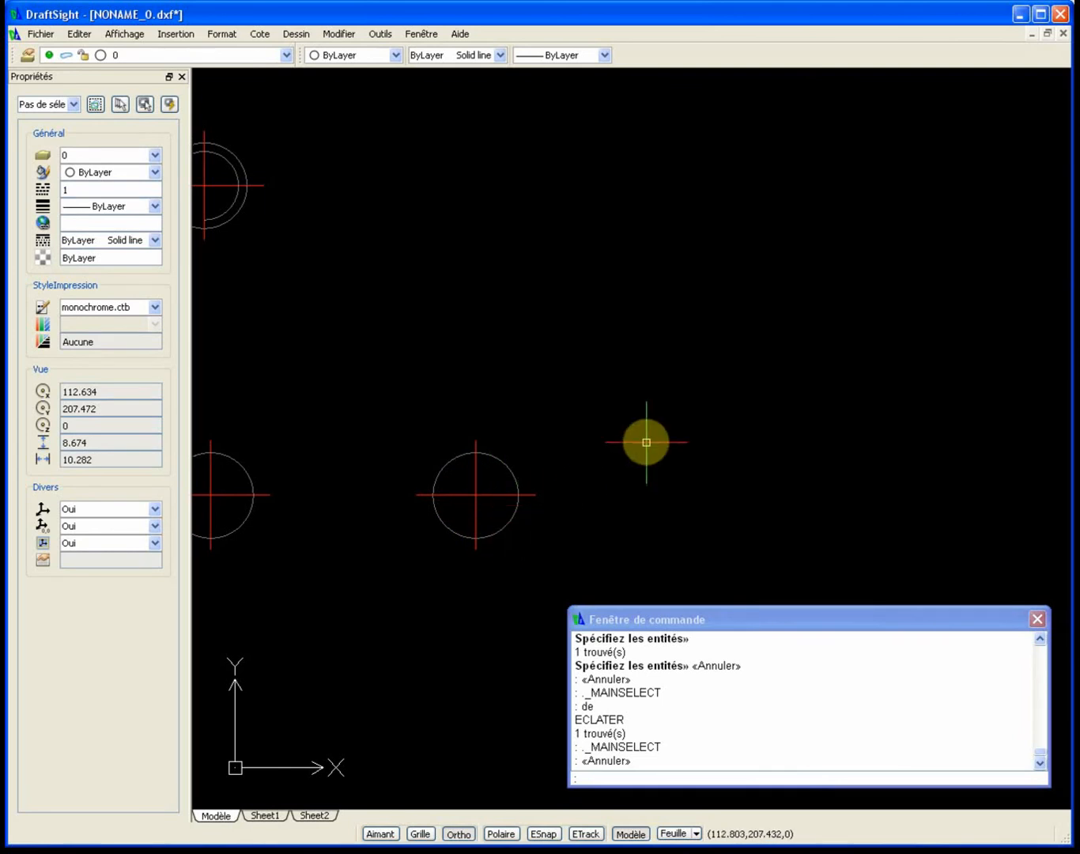
# Start a block definition named trouZ with its base point at the centre of the exploded circle
pyautogui.write('block')
pyautogui.press('Return')
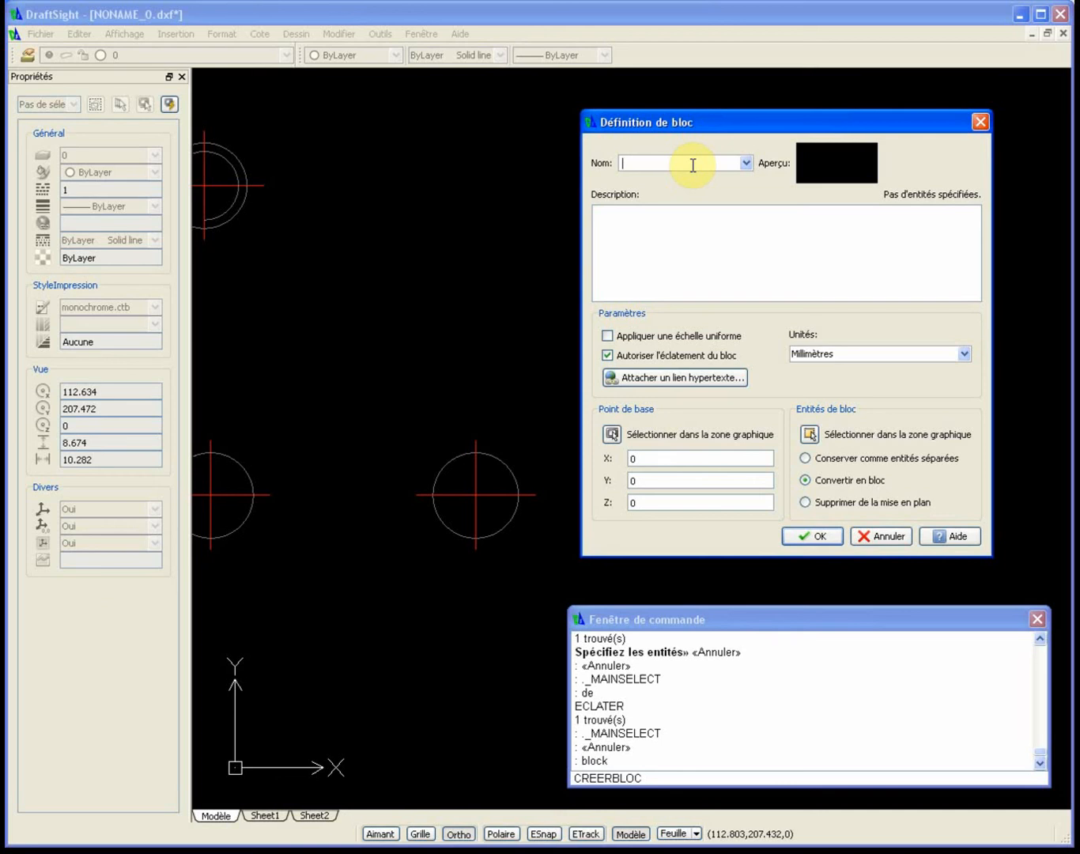
pyautogui.write('tou')
pyautogui.press('BackSpace')
pyautogui.press('BackSpace')
pyautogui.write('rouZ')
pyautogui.click(612, 434)
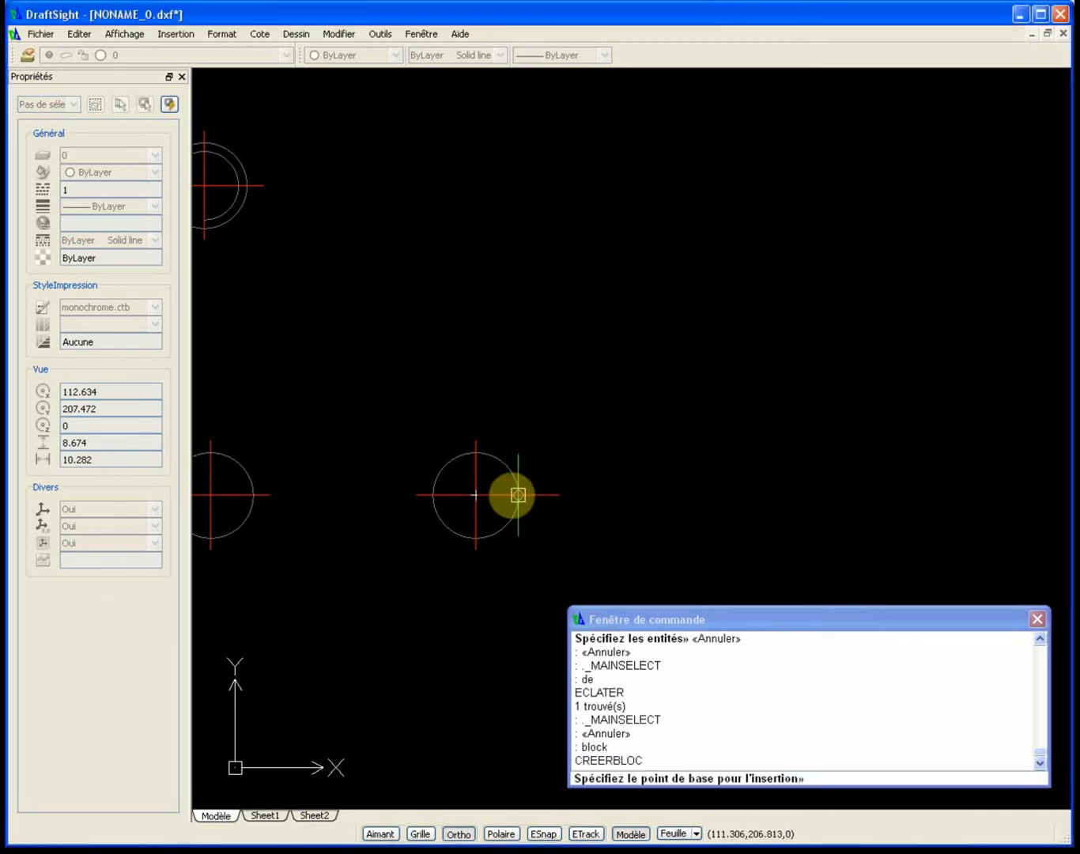
pyautogui.click(475, 495)
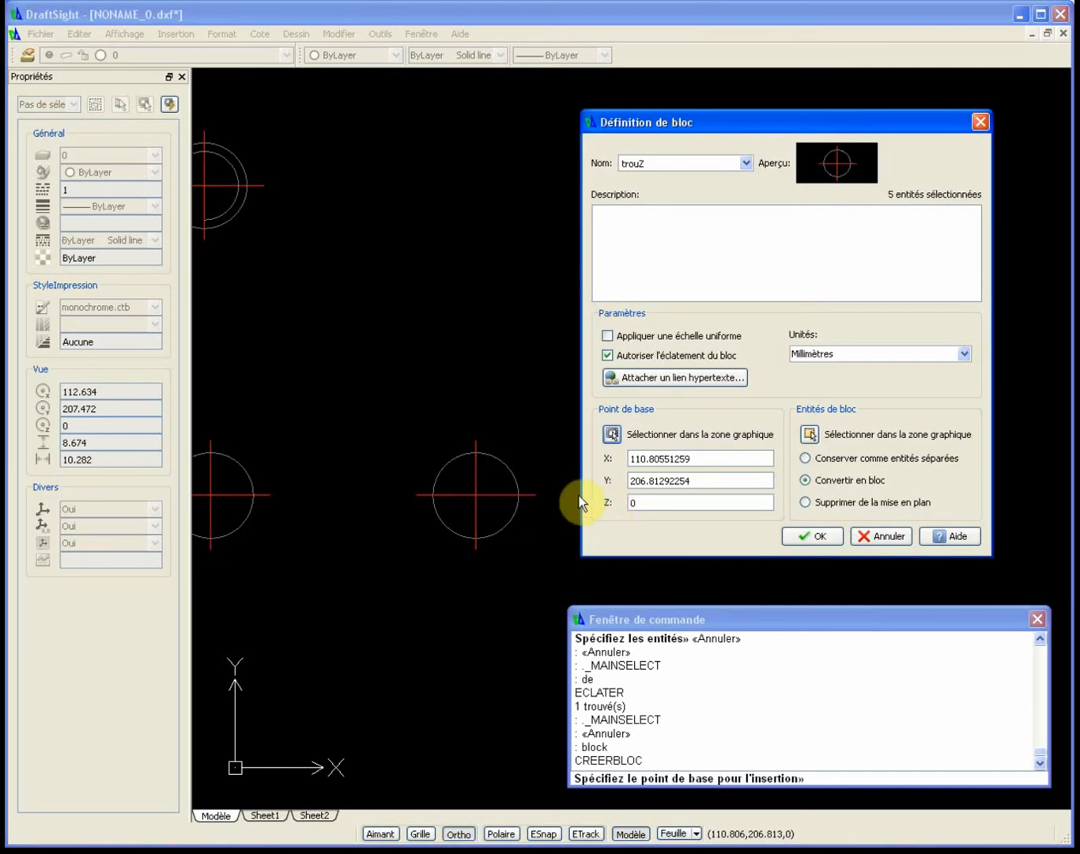
# Use the circle and its red centre lines as the block entities and overwrite the existing trouZ definition
pyautogui.click(809, 434)
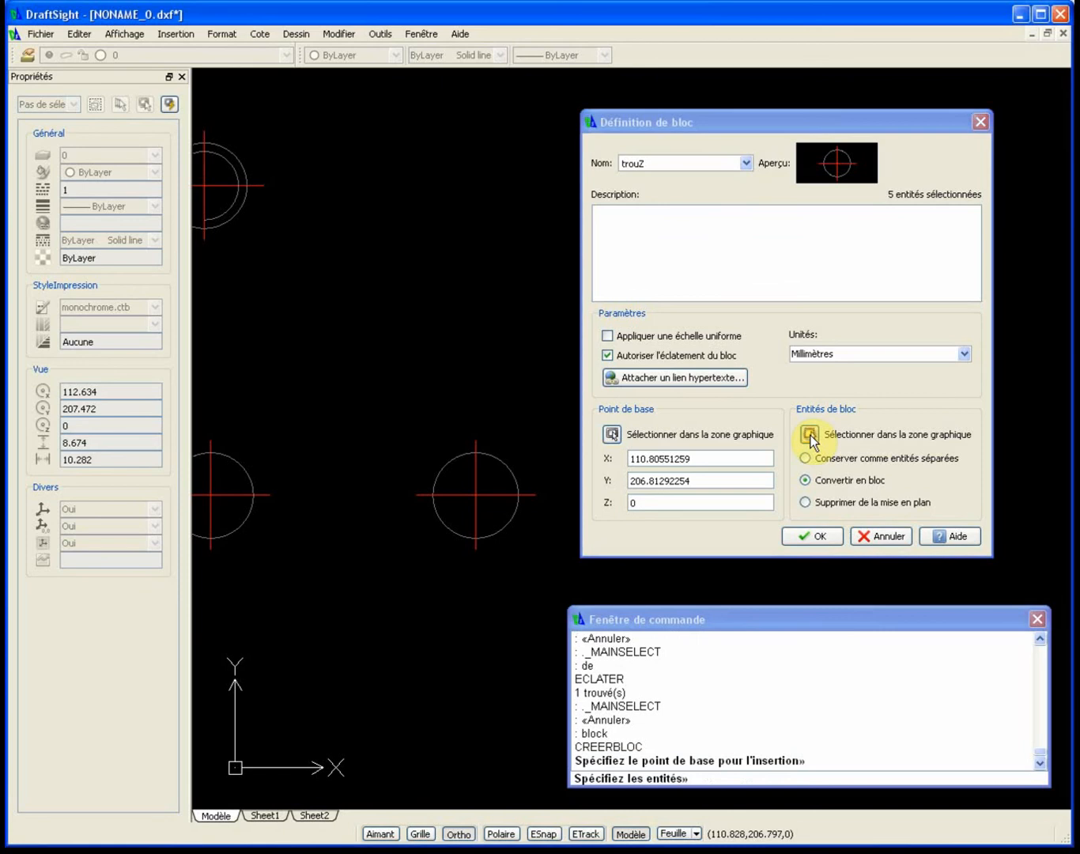
pyautogui.click(586, 422)
pyautogui.click(412, 571)
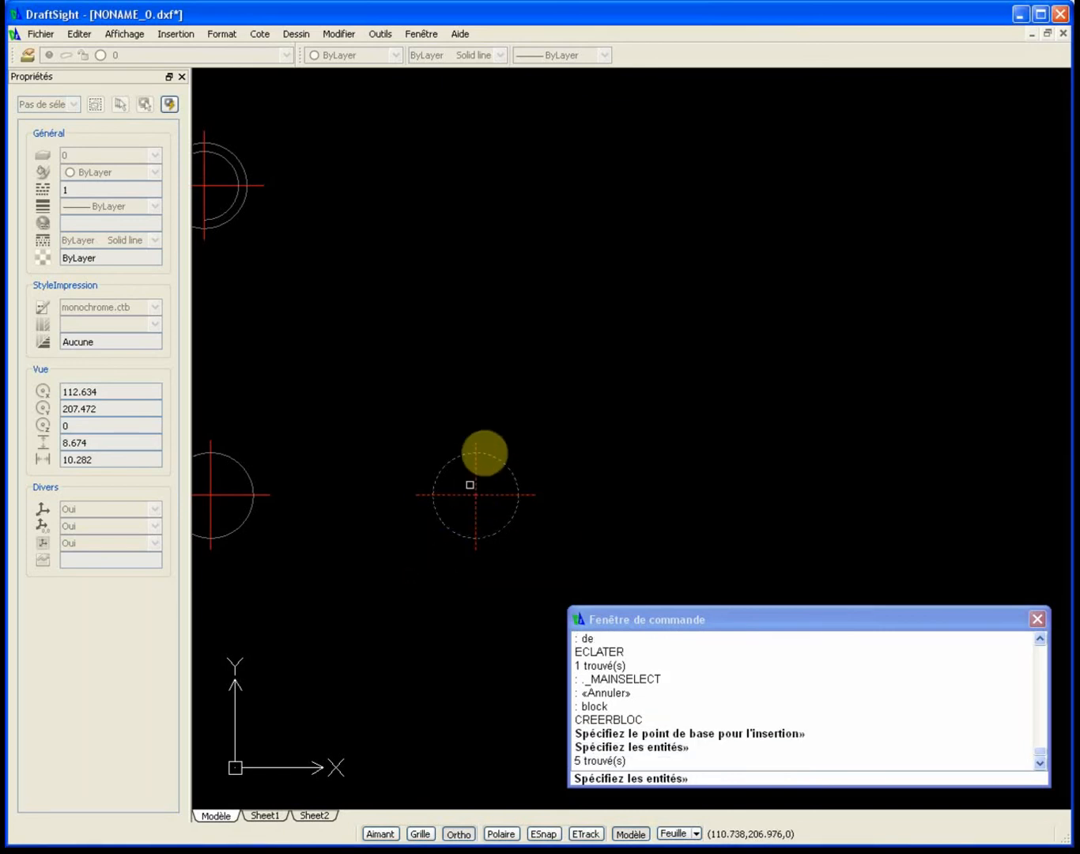
pyautogui.rightClick(561, 382)
pyautogui.click(819, 538)
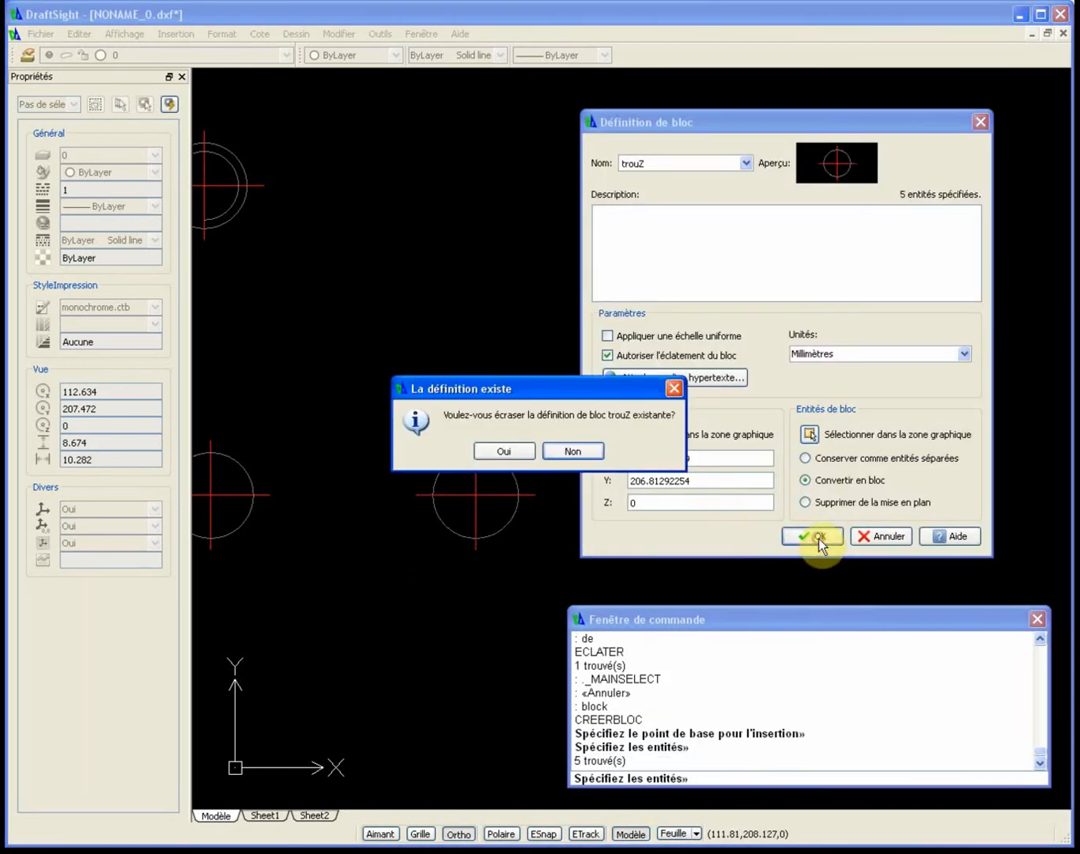
pyautogui.click(513, 452)
# Delete all three hole blocks inside the square outline
pyautogui.scroll(-2, 697, 499)
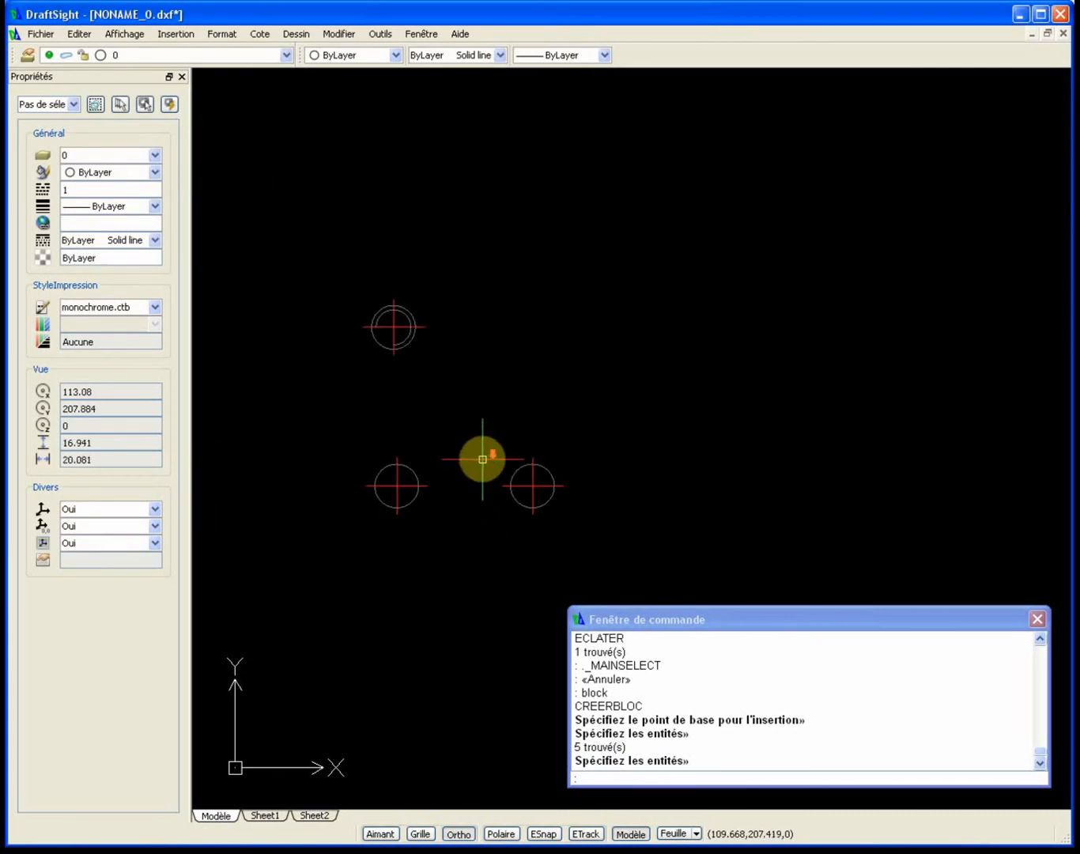
pyautogui.scroll(-8, 489, 448)
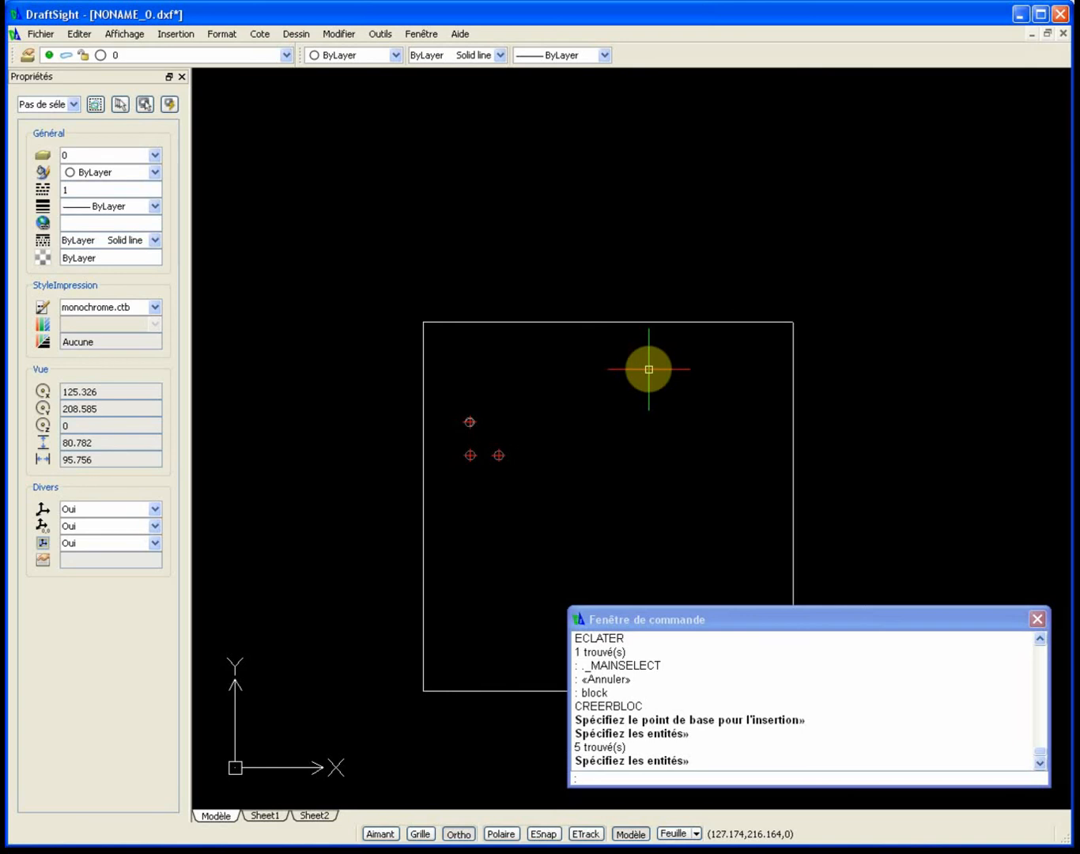
pyautogui.click(541, 391)
pyautogui.click(443, 503)
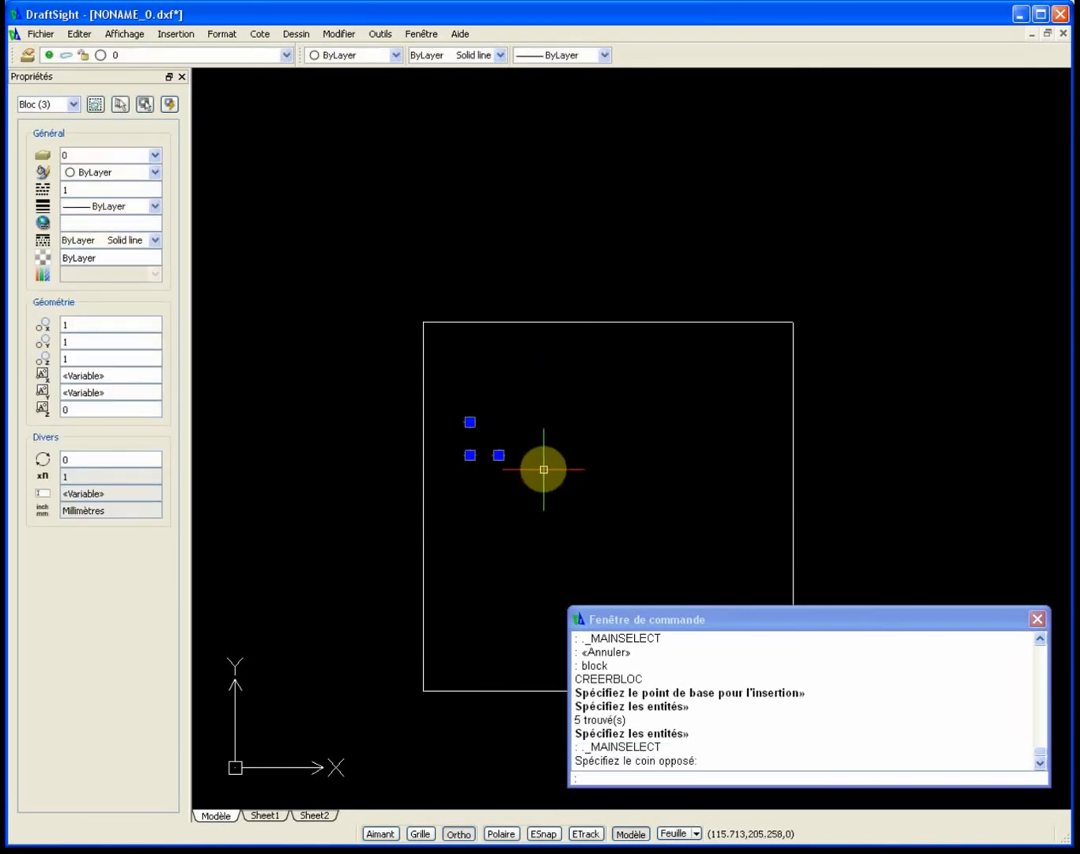
pyautogui.press('Delete')
# Insert the trouZ block at about (107.5, 213.4) near the outline's upper-left corner, with X and Y scales of 10
pyautogui.scroll(-6, 556, 446)
pyautogui.scroll(10, 555, 445)
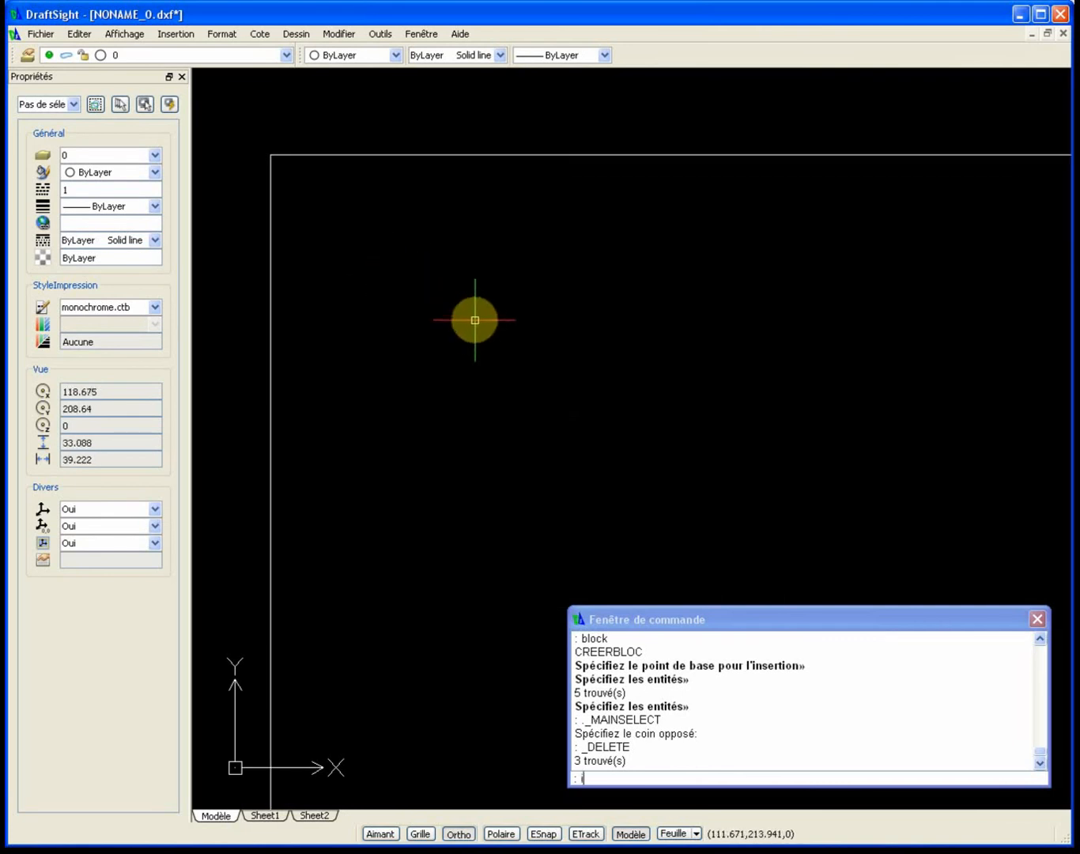
pyautogui.write('i')
pyautogui.press('Return')
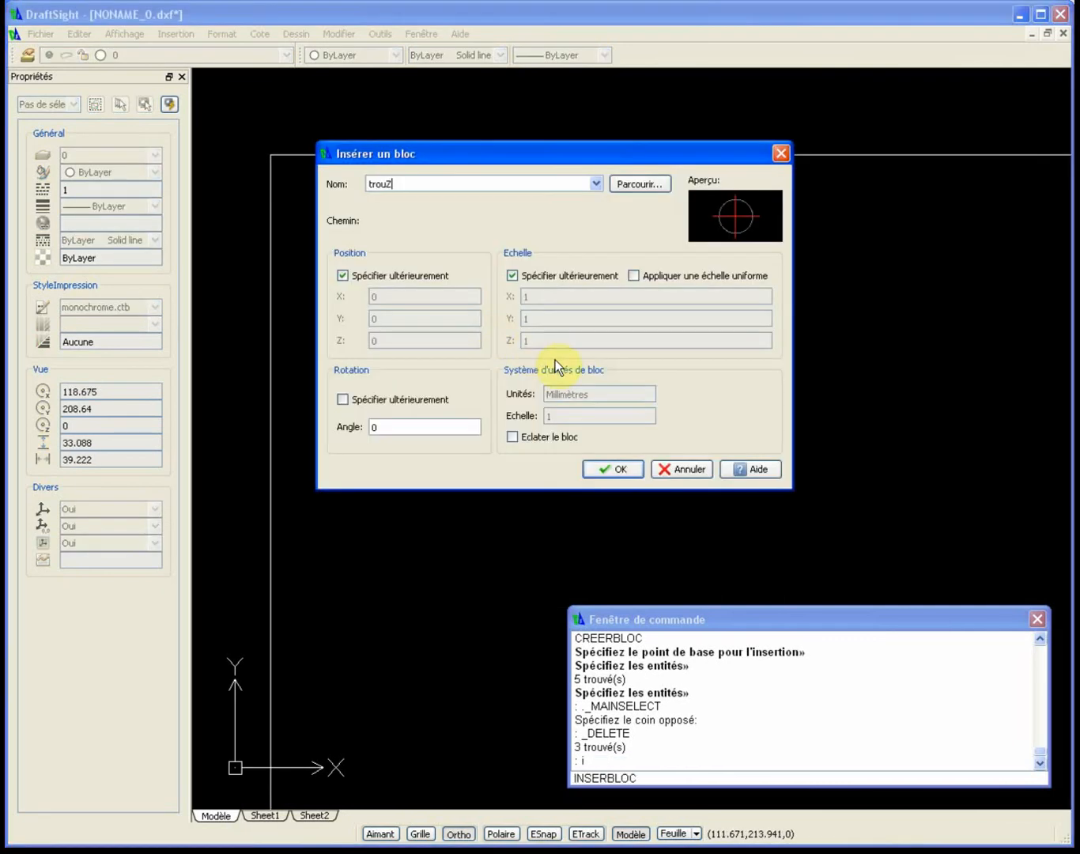
pyautogui.click(597, 182)
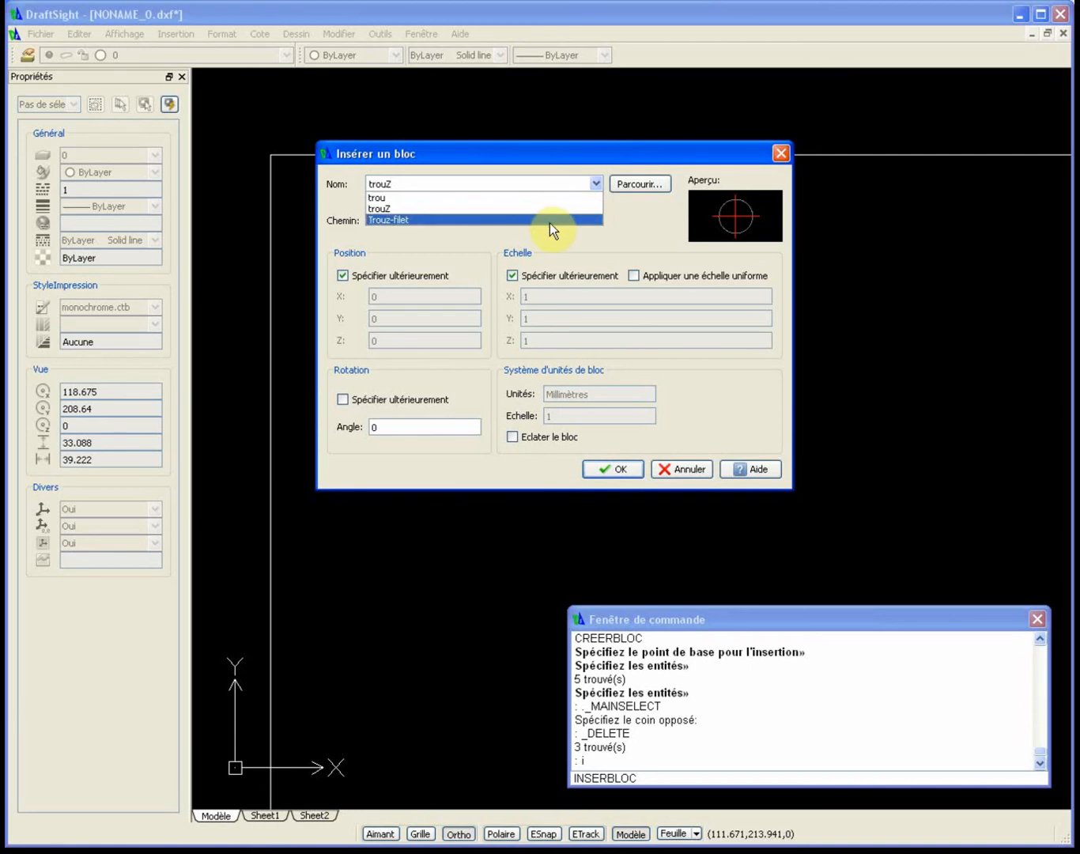
pyautogui.click(511, 209)
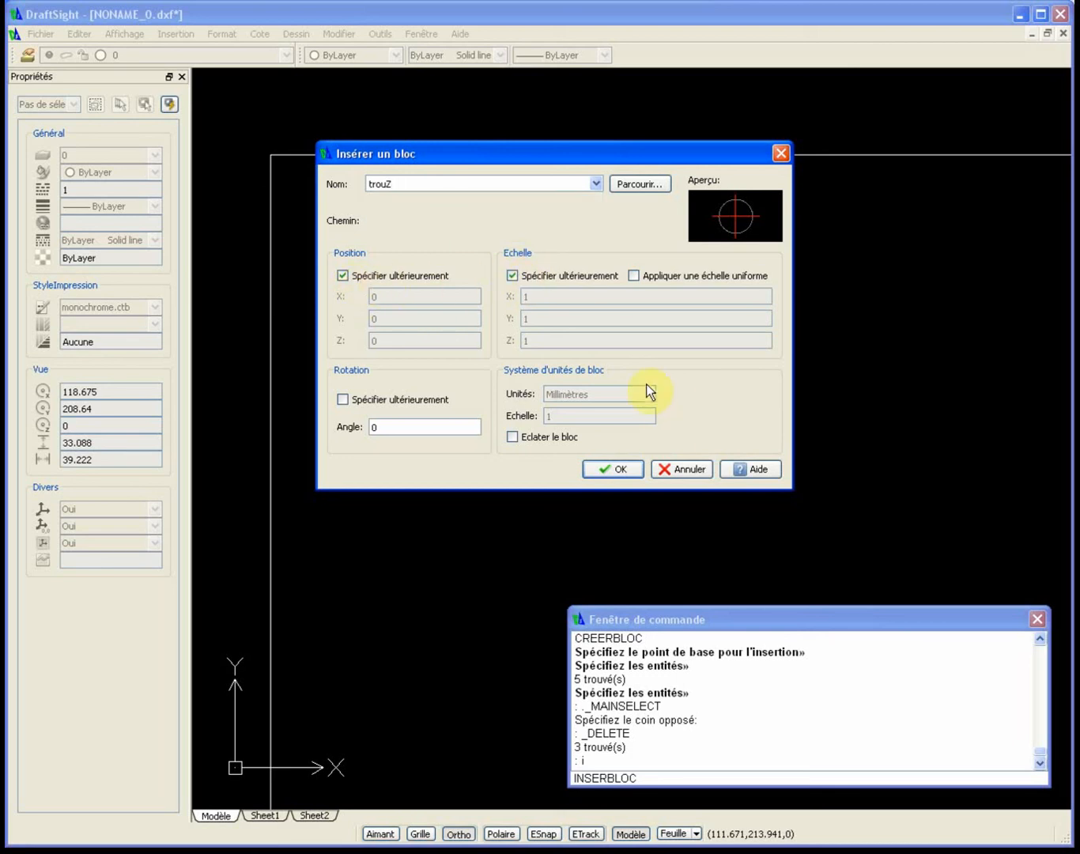
pyautogui.click(619, 470)
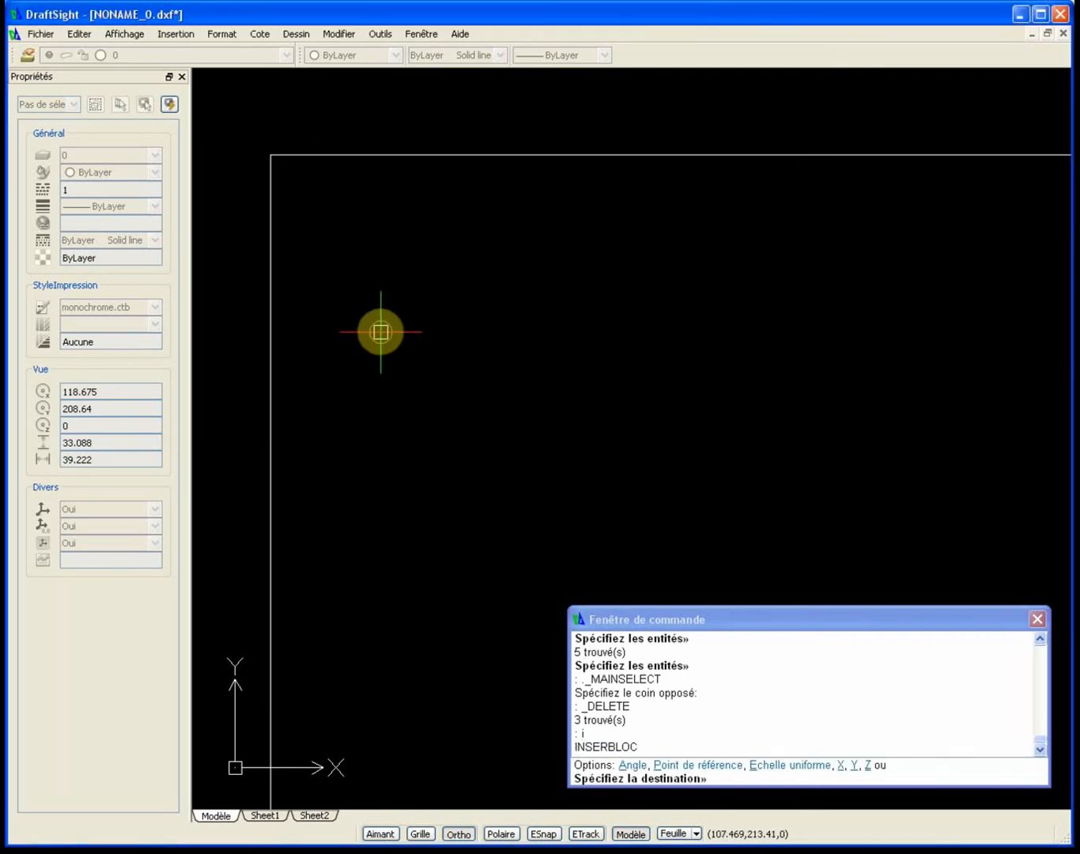
pyautogui.click(380, 332)
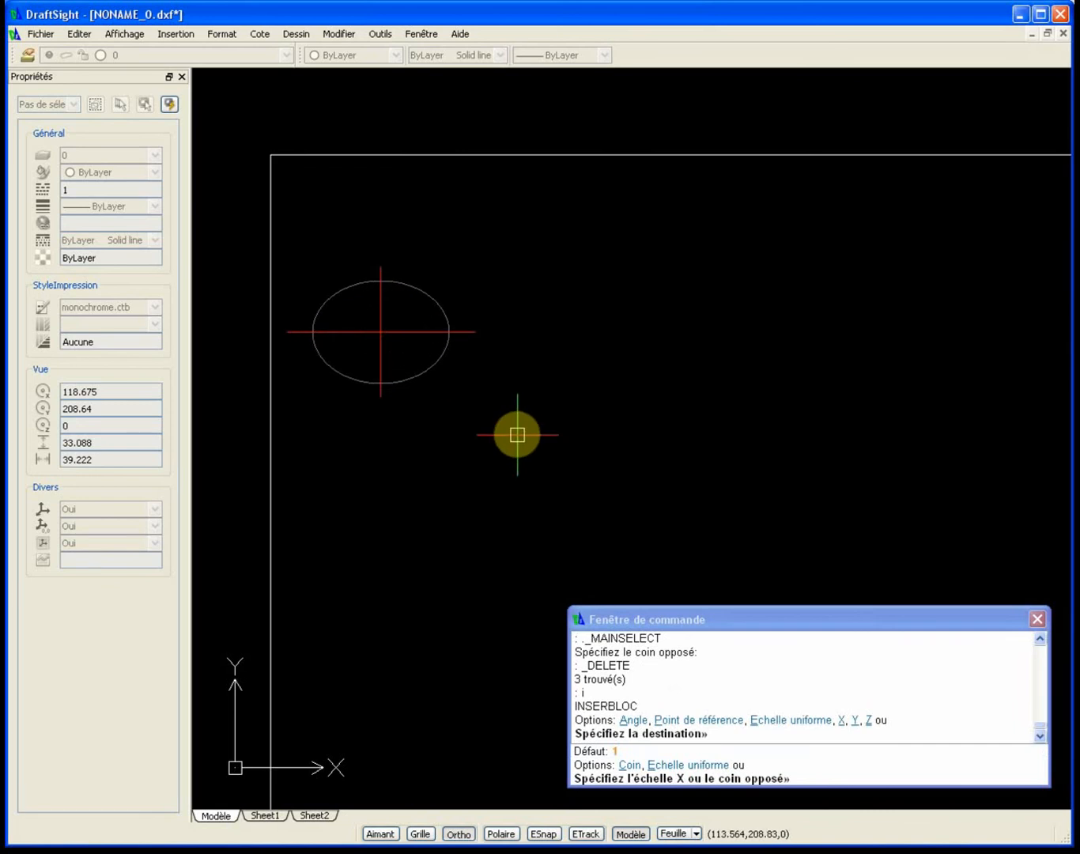
pyautogui.write('10')
pyautogui.press('Return')
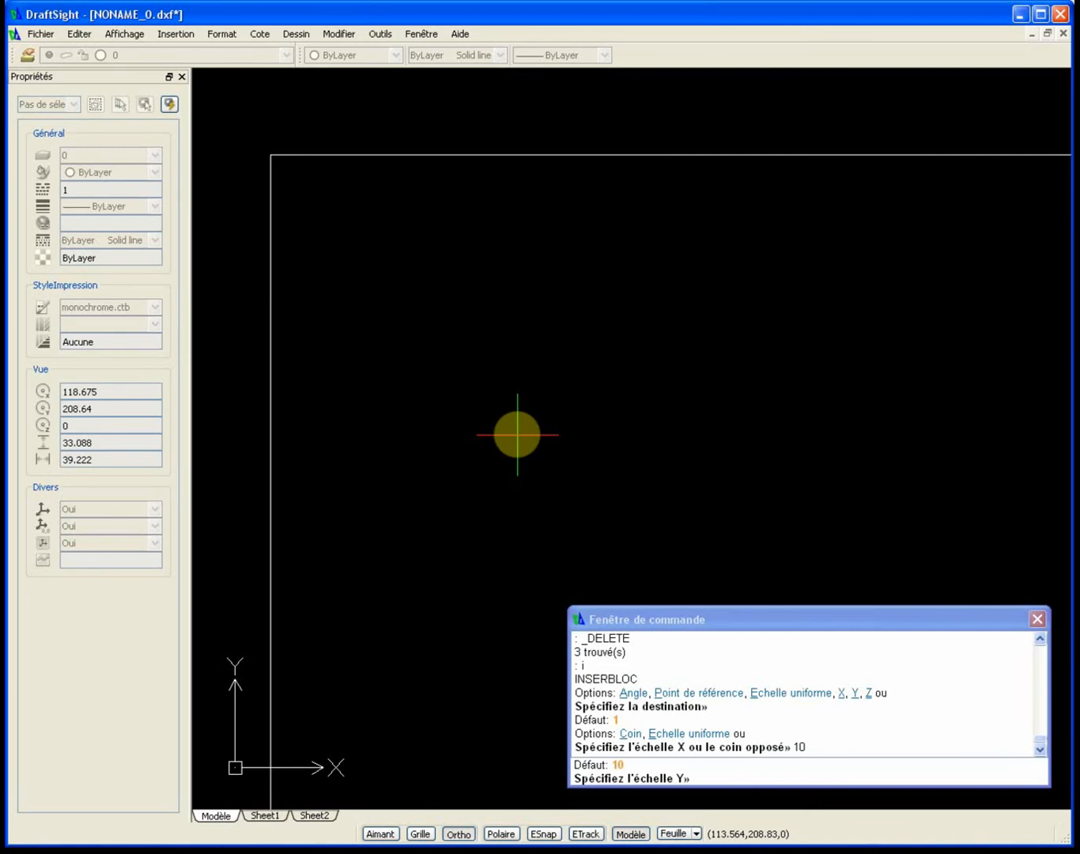
pyautogui.press('Return')
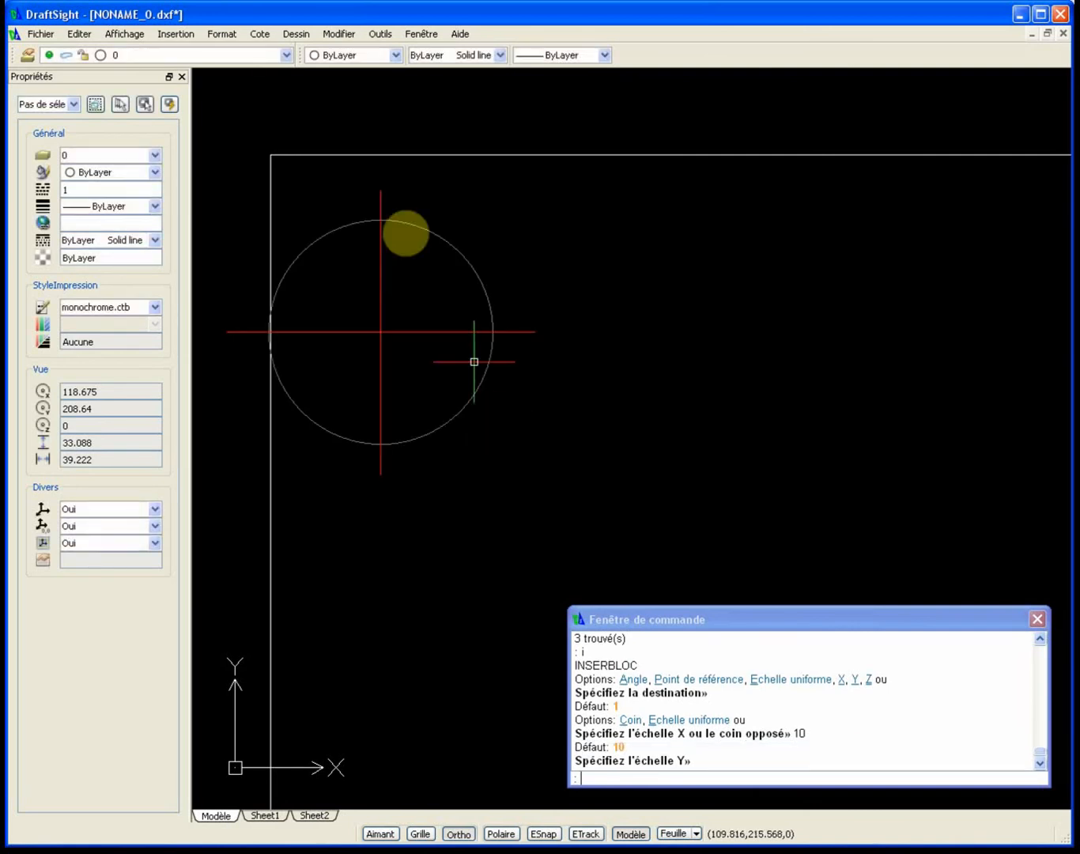
# Add a diameter dimension to the hole near the square's upper-left corner, placing its text outside the circle towards the upper right
pyautogui.click(257, 33)
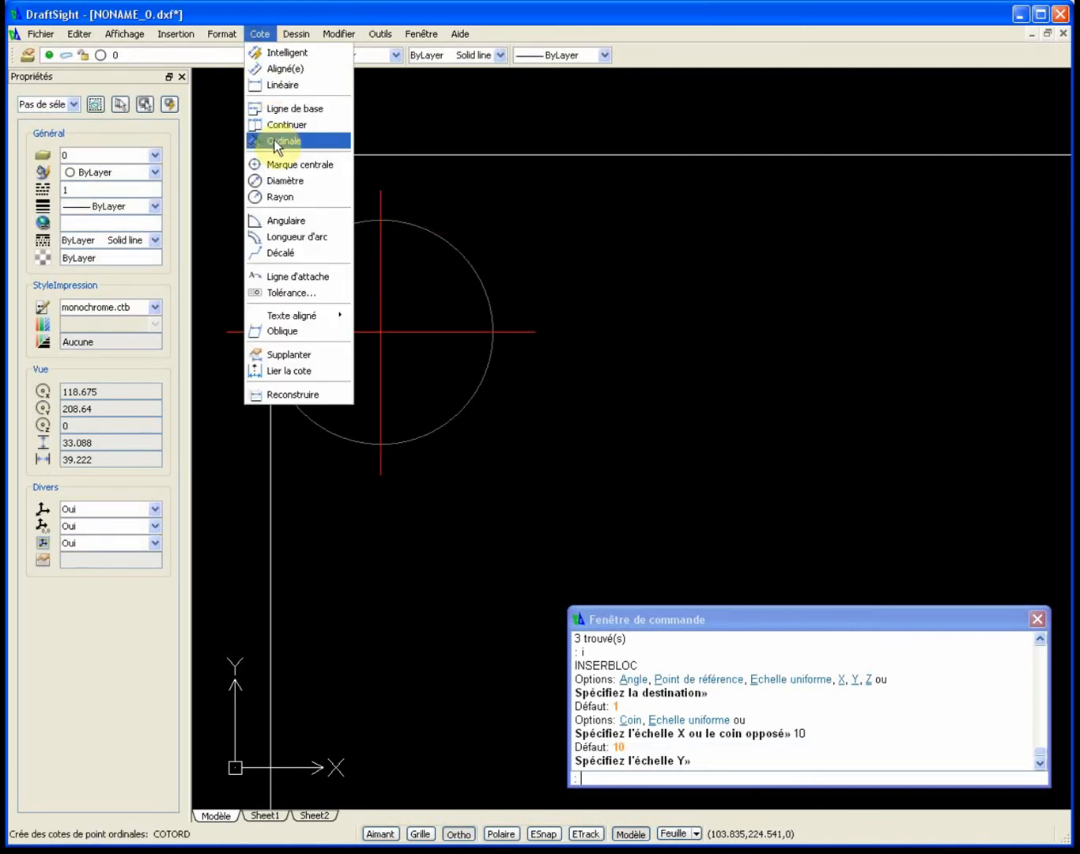
pyautogui.click(304, 180)
pyautogui.click(420, 246)
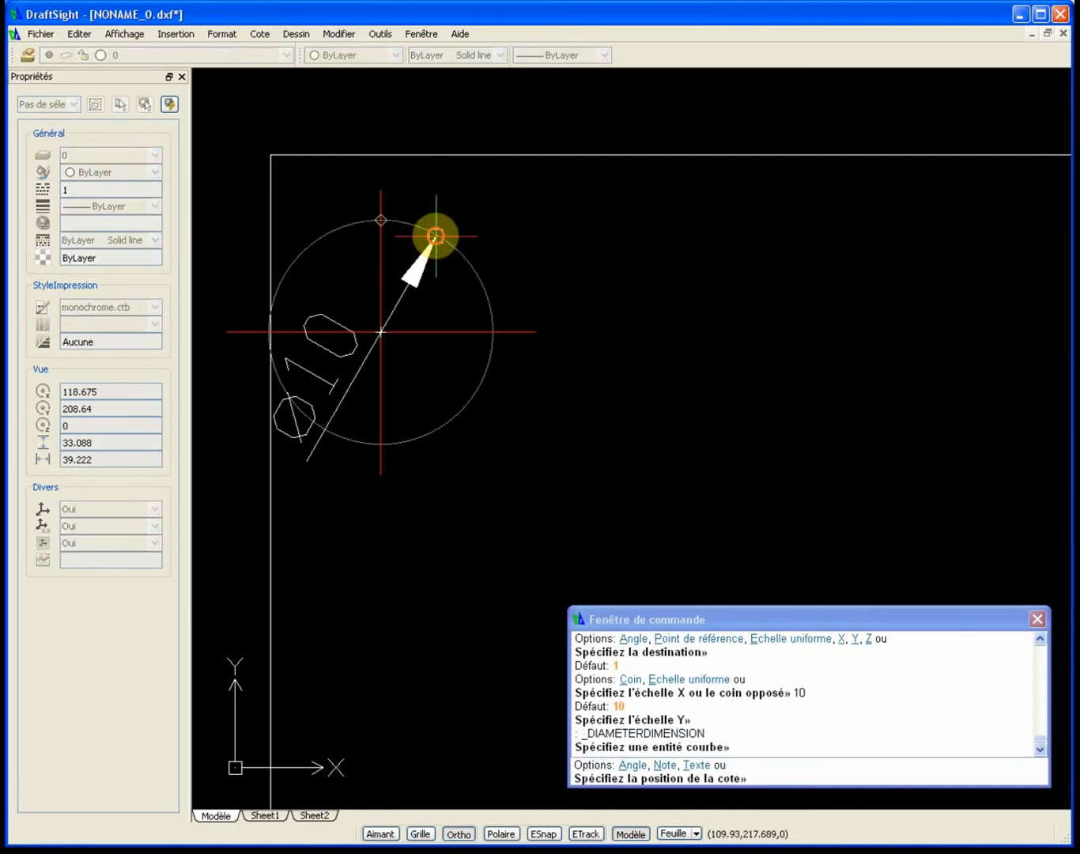
pyautogui.click(598, 278)
# Insert the trouZ block inside the square, up and right of its centre, with X and Y scales of 6
pyautogui.scroll(-4, 730, 381)
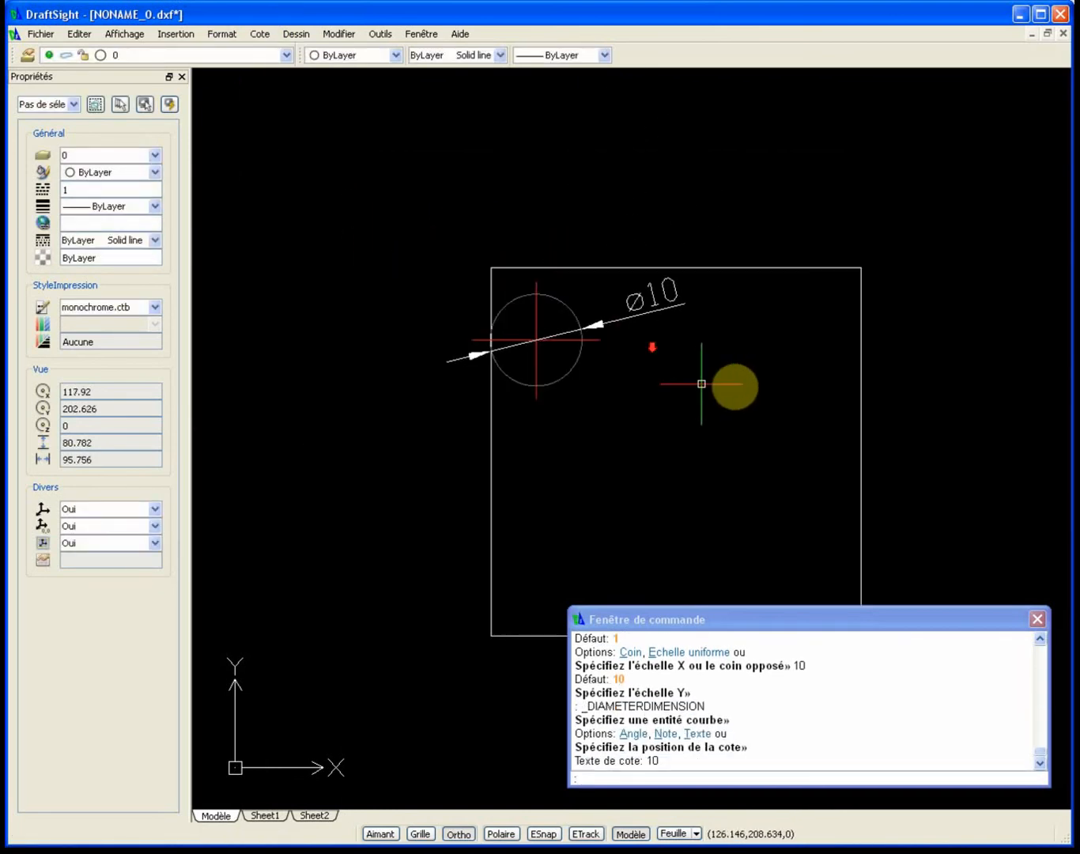
pyautogui.scroll(4, 810, 384)
pyautogui.scroll(-1, 777, 369)
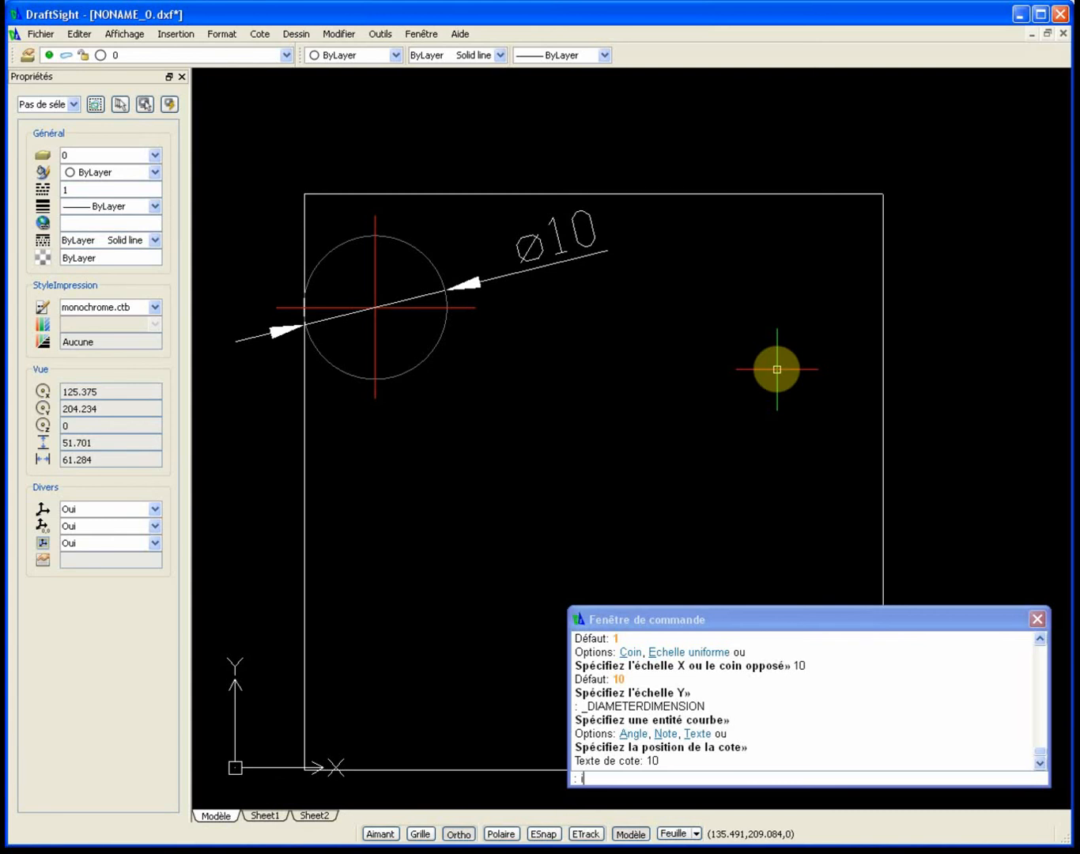
pyautogui.press('Return')
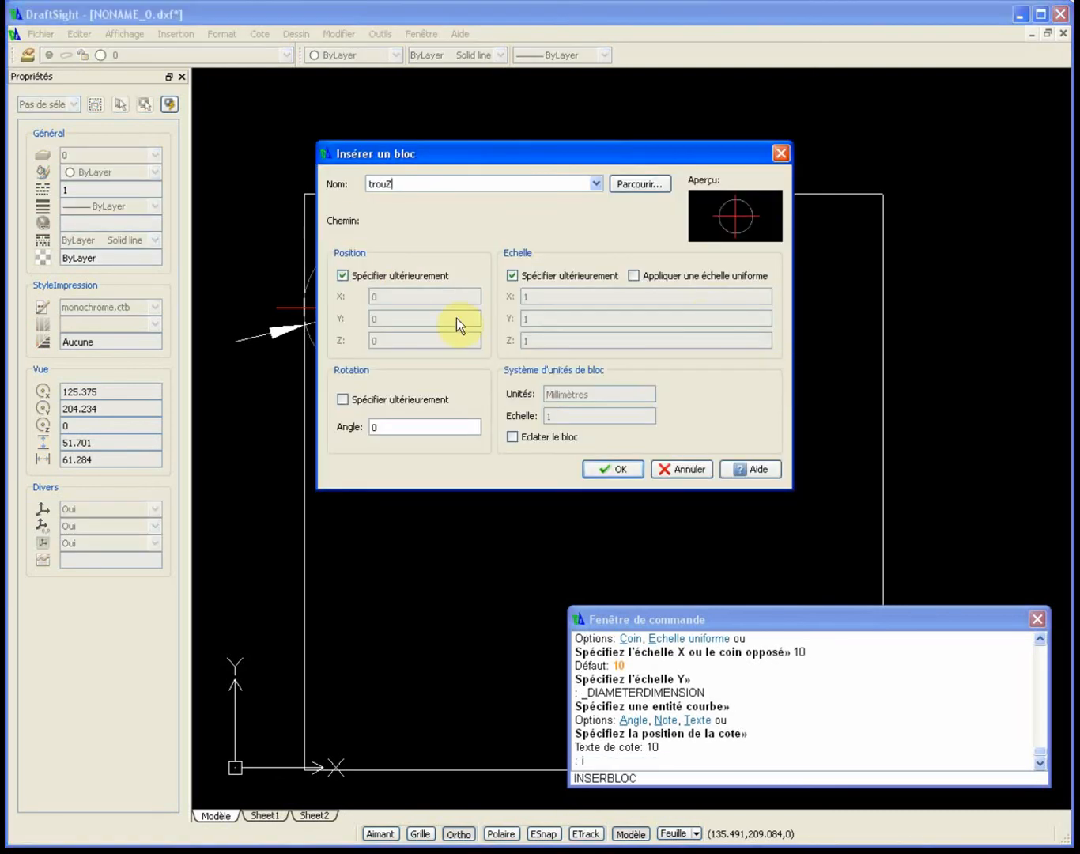
pyautogui.click(614, 470)
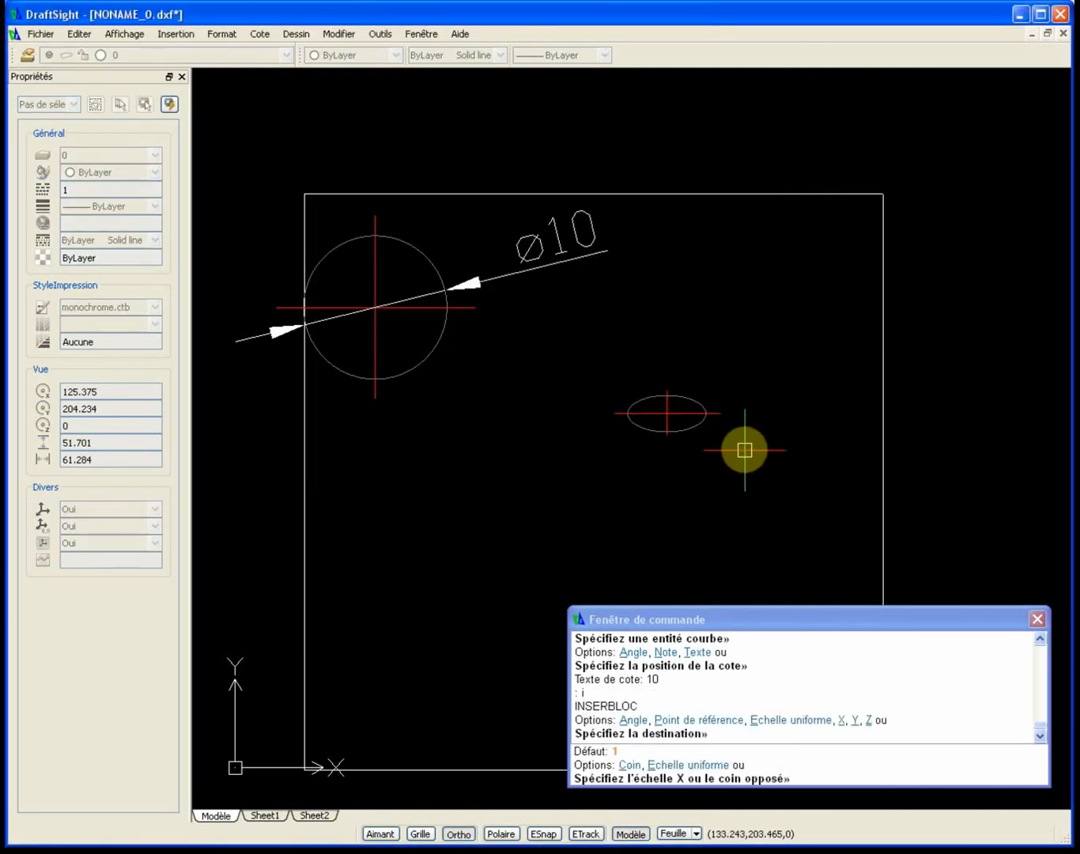
pyautogui.write('6')
pyautogui.press('Return')
pyautogui.press('Return')
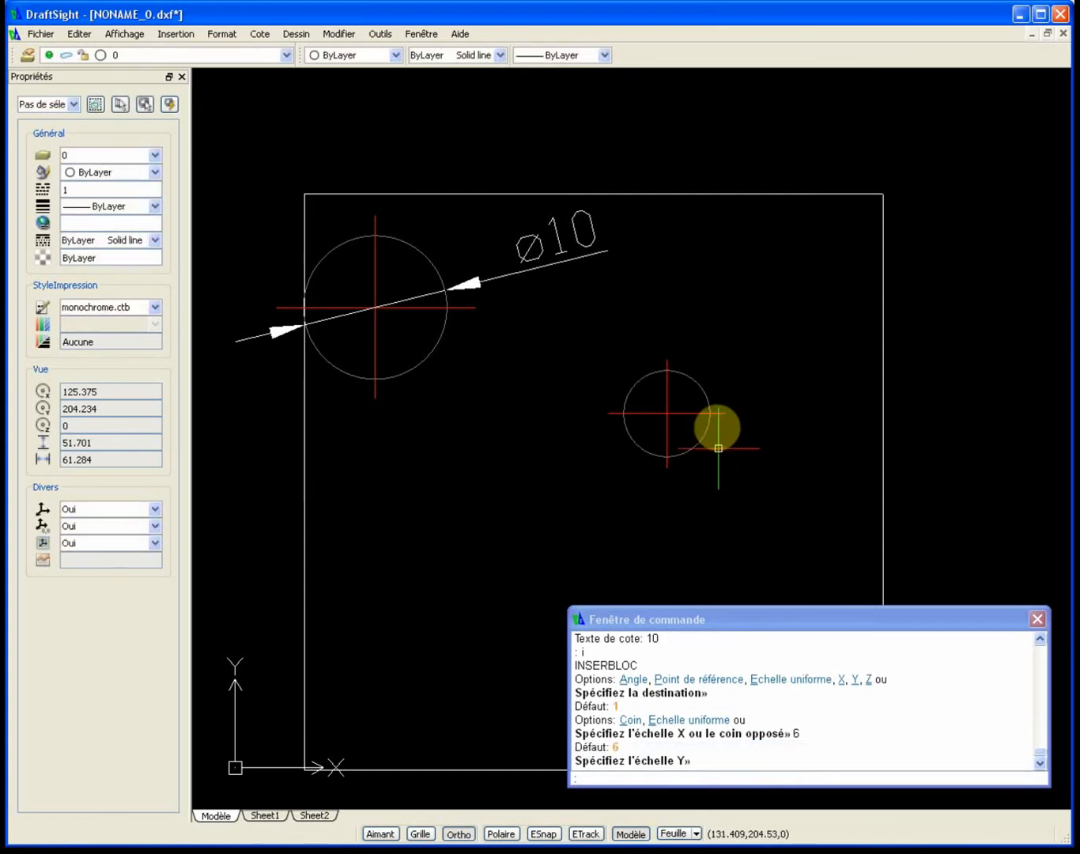
# Add a diameter dimension to the smaller hole right of the square's centre, with its text outside the circle
pyautogui.click(261, 34)
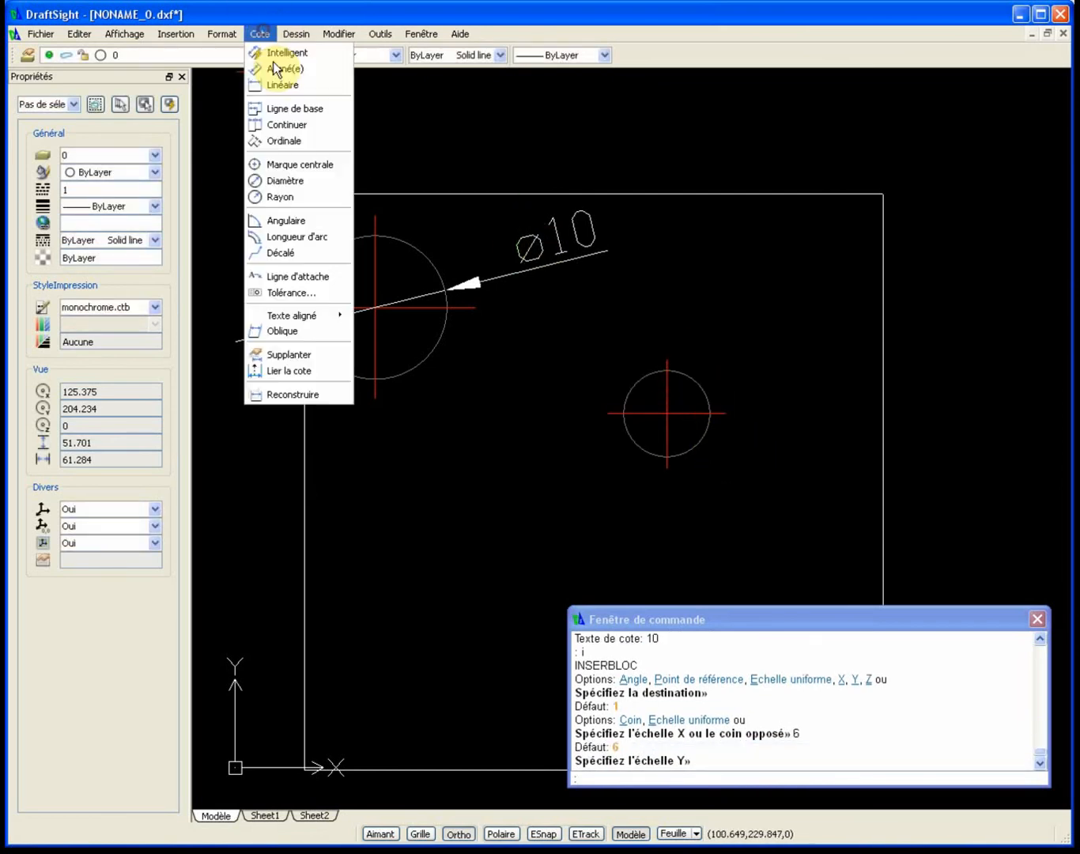
pyautogui.click(320, 182)
pyautogui.click(700, 383)
pyautogui.click(713, 356)
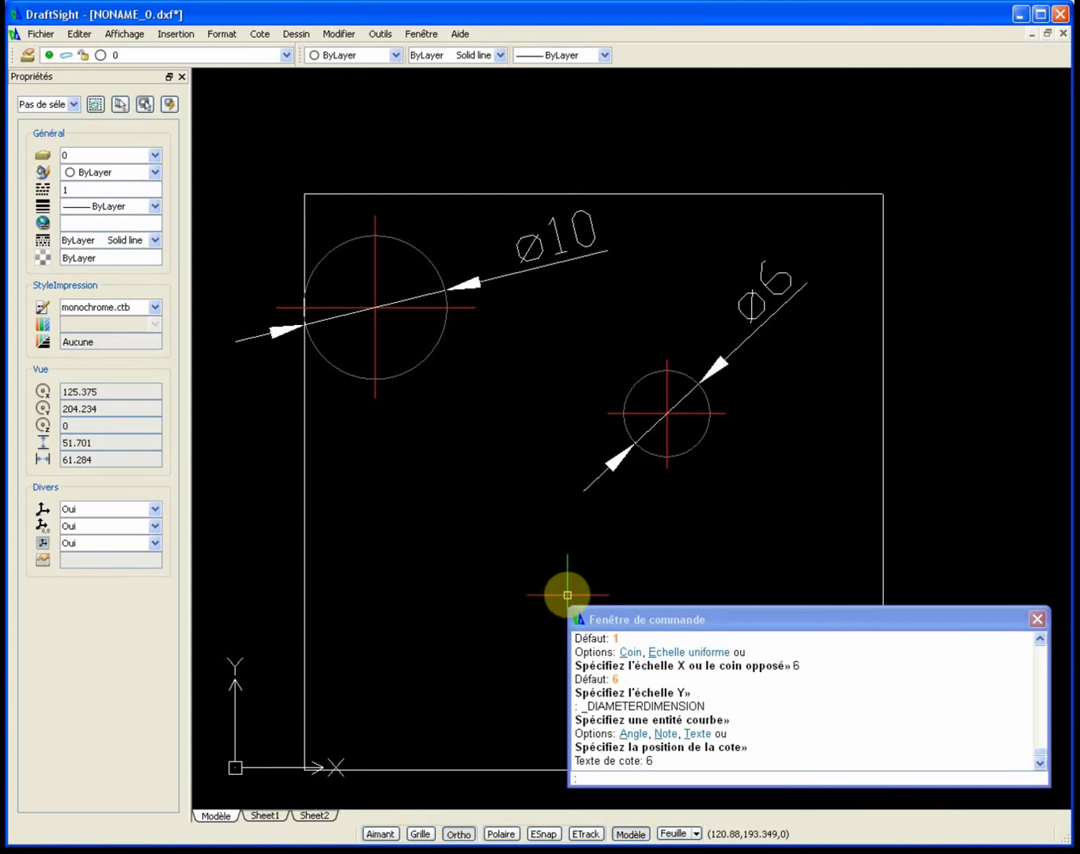
# Insert the Trouz-filet block below the 10 mm hole, in the square's left half, with X and Y scales of 12
pyautogui.write('i')
pyautogui.press('Return')
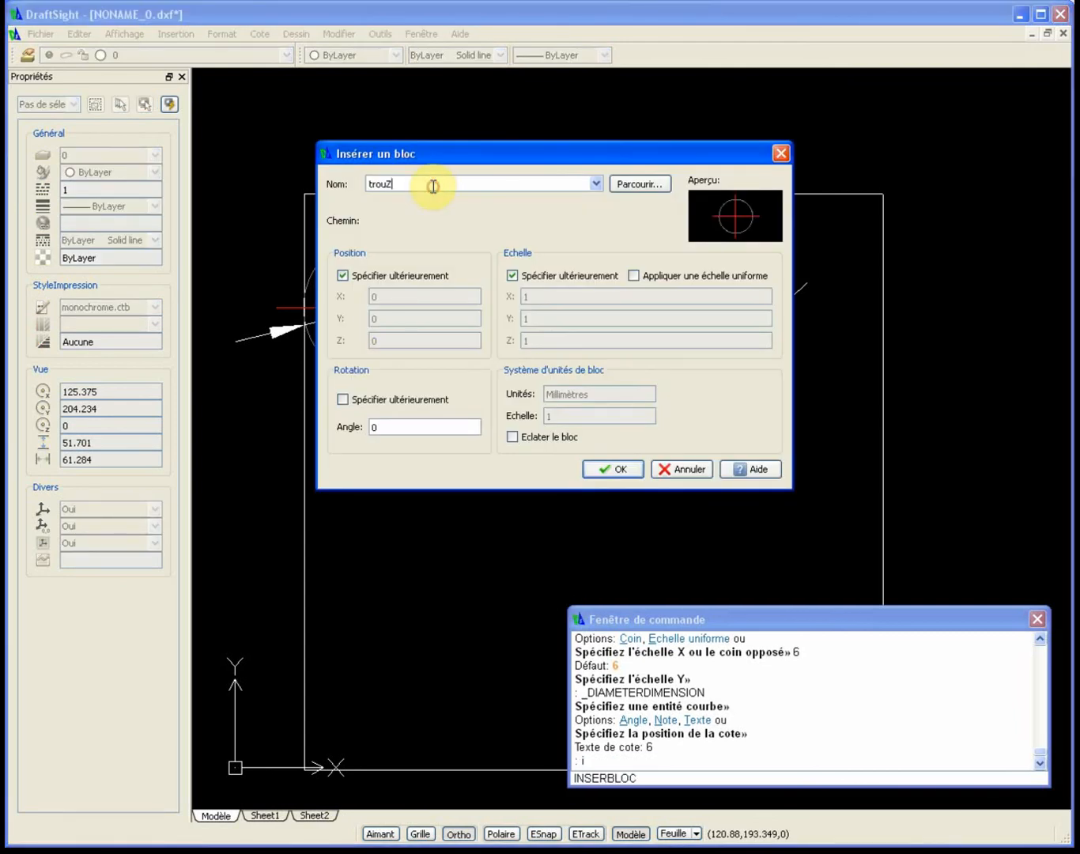
pyautogui.click(596, 183)
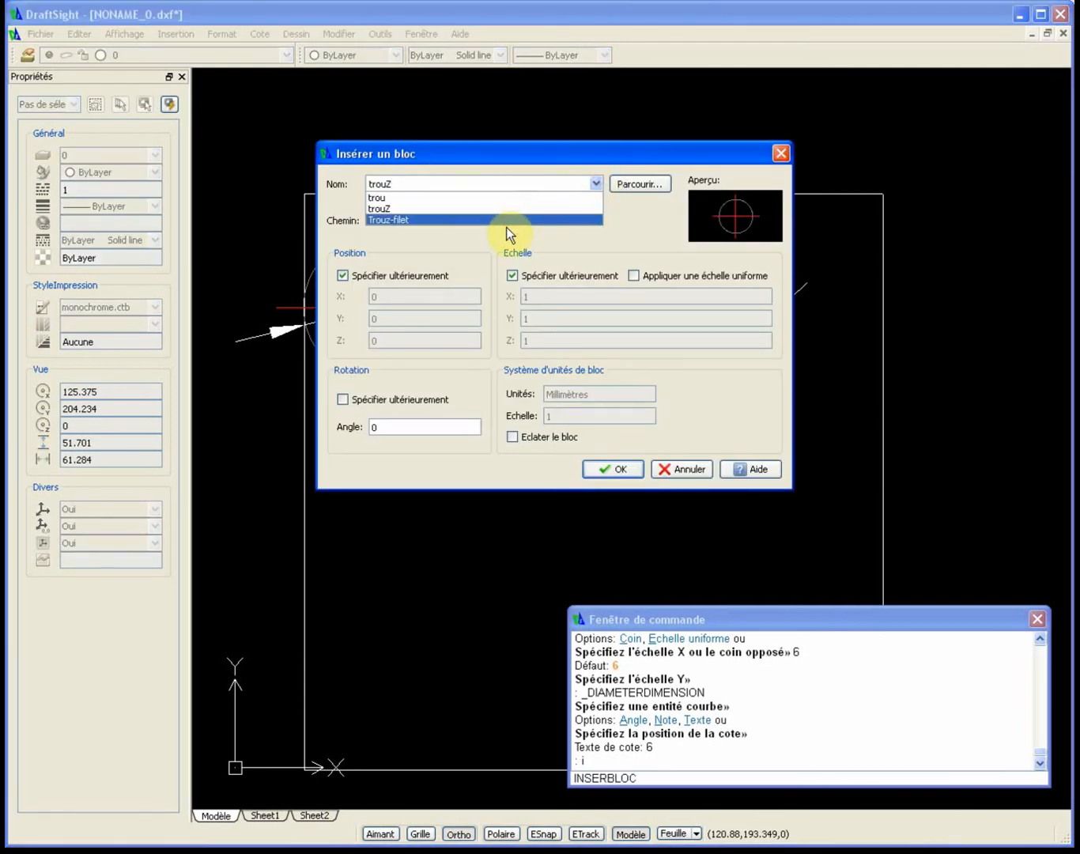
pyautogui.click(507, 227)
pyautogui.click(596, 182)
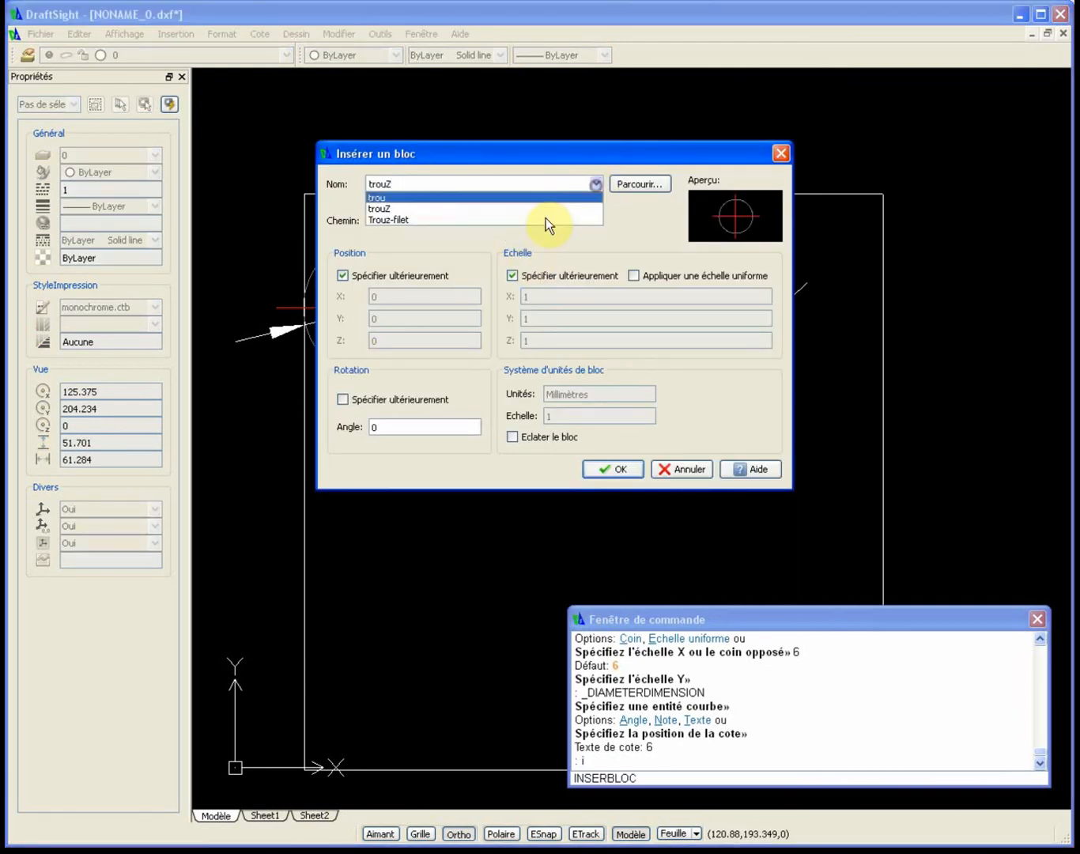
pyautogui.click(526, 218)
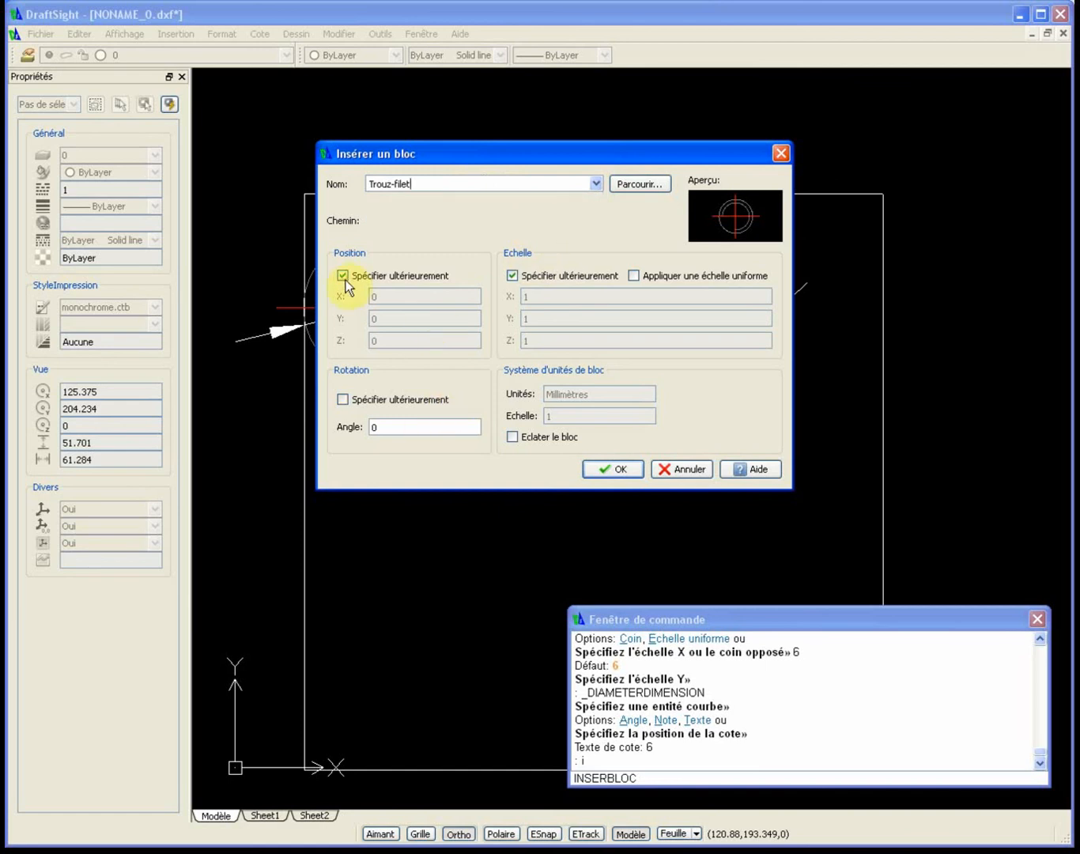
pyautogui.click(609, 470)
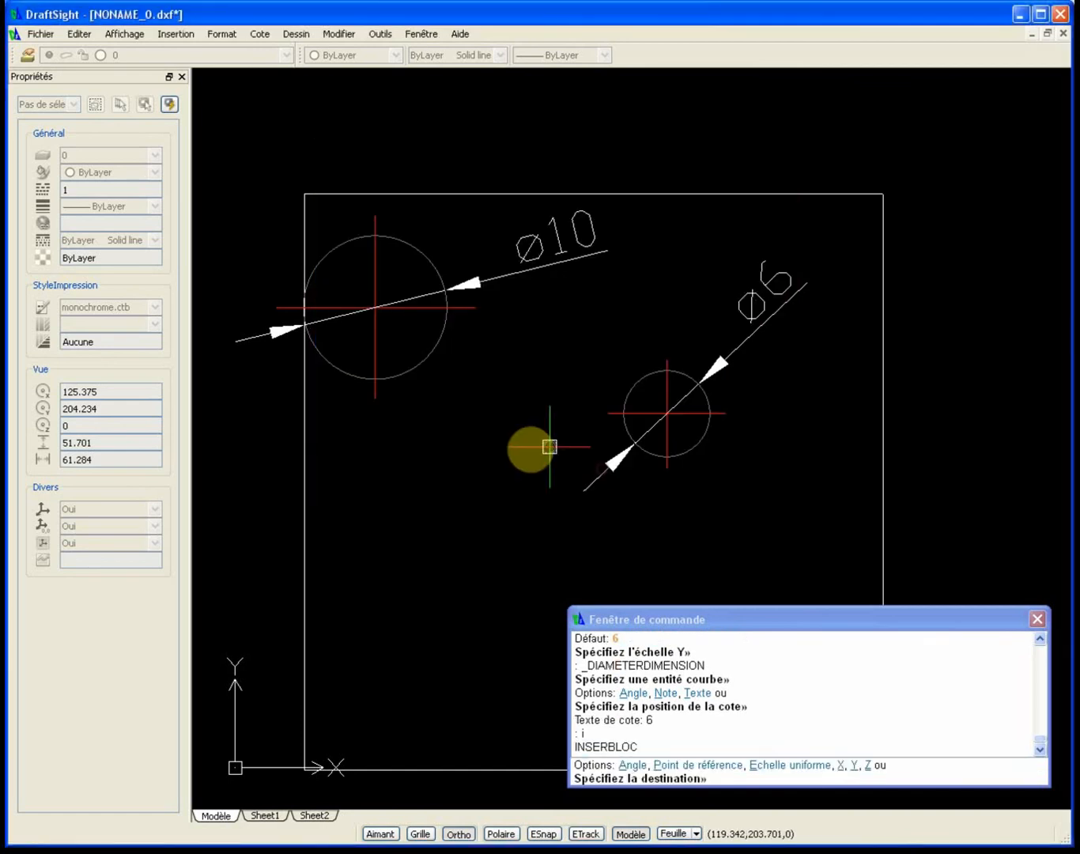
pyautogui.click(440, 481)
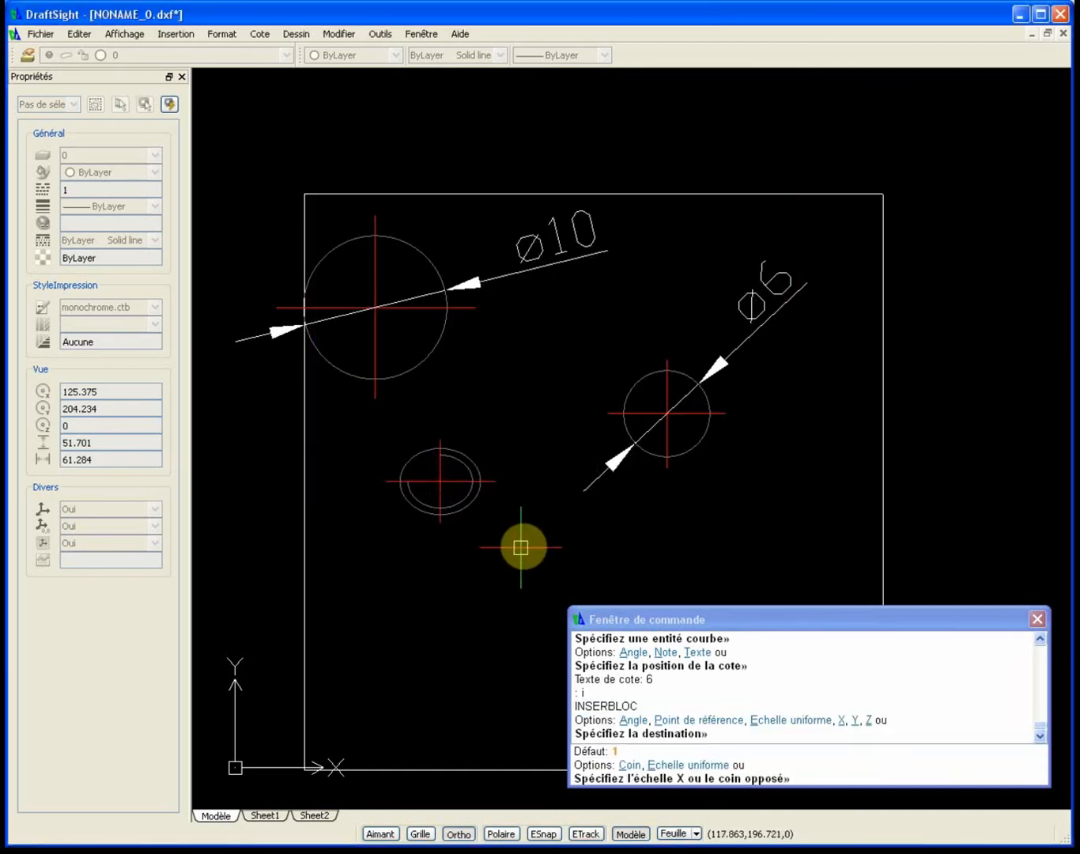
pyautogui.write('12')
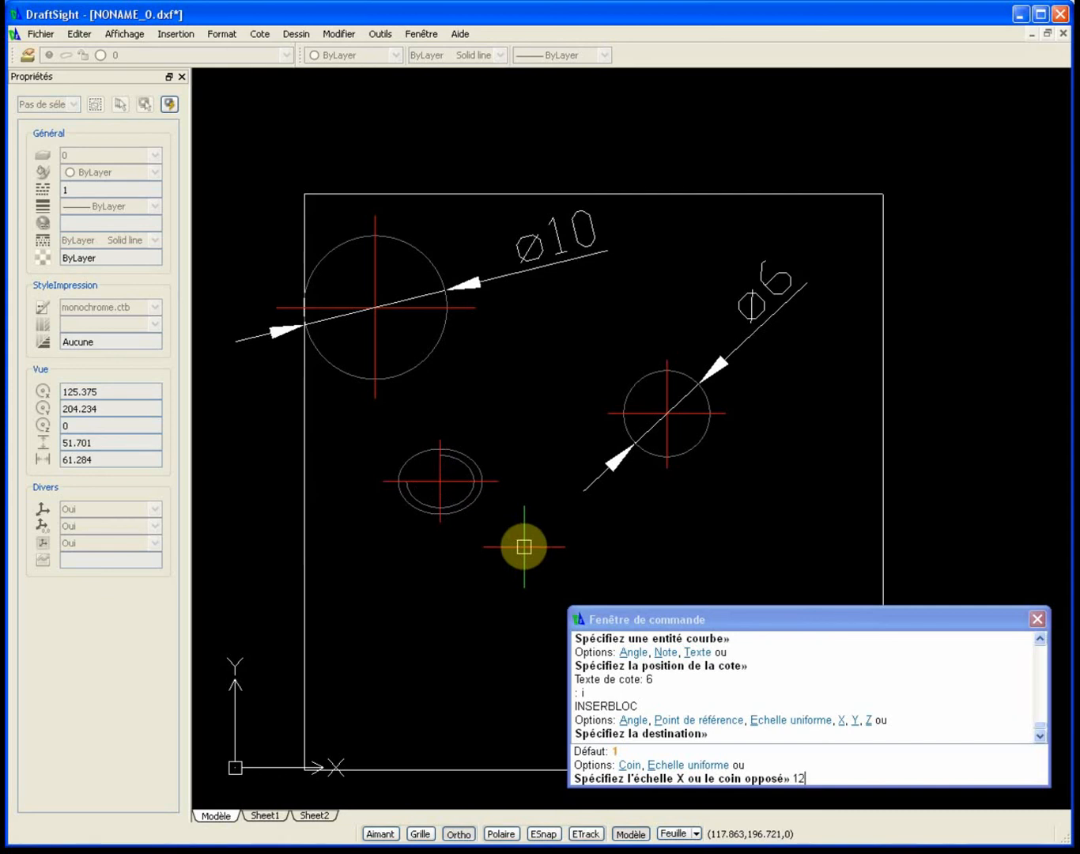
pyautogui.press('Return')
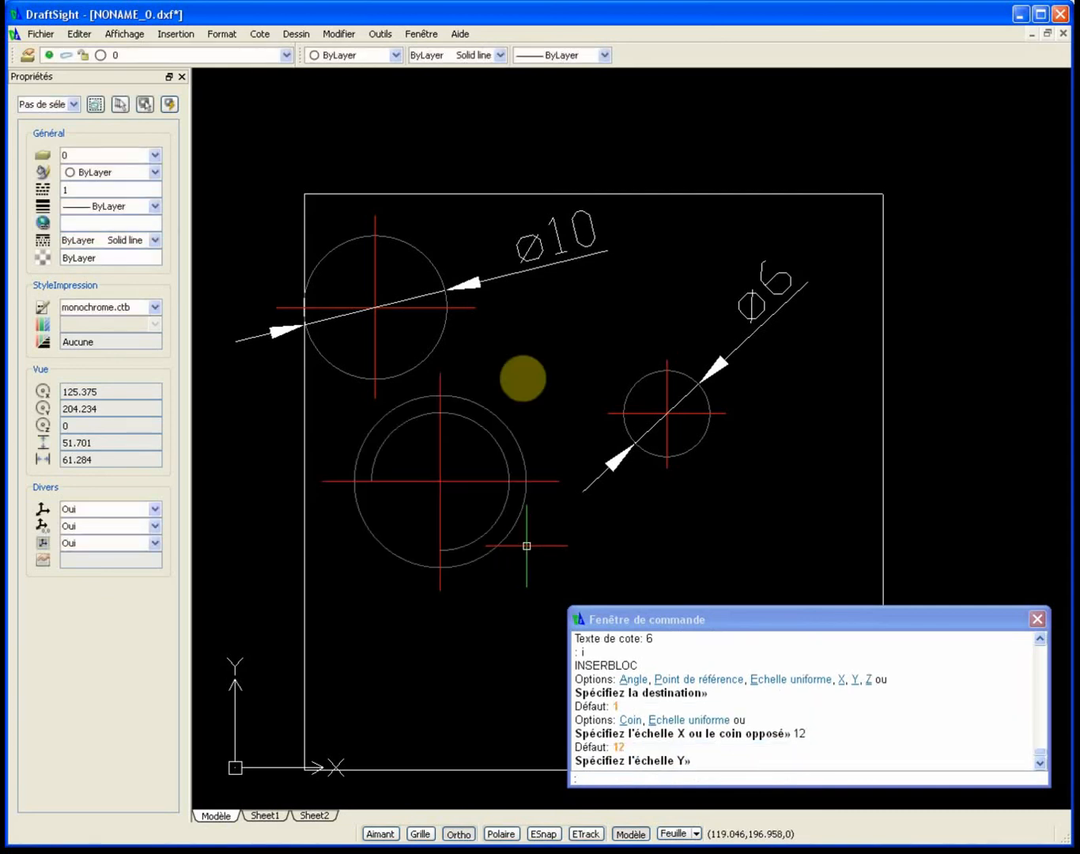
# Dimension the outer diameter of the threaded hole, placing the text outside the circle towards the upper right
pyautogui.click(258, 34)
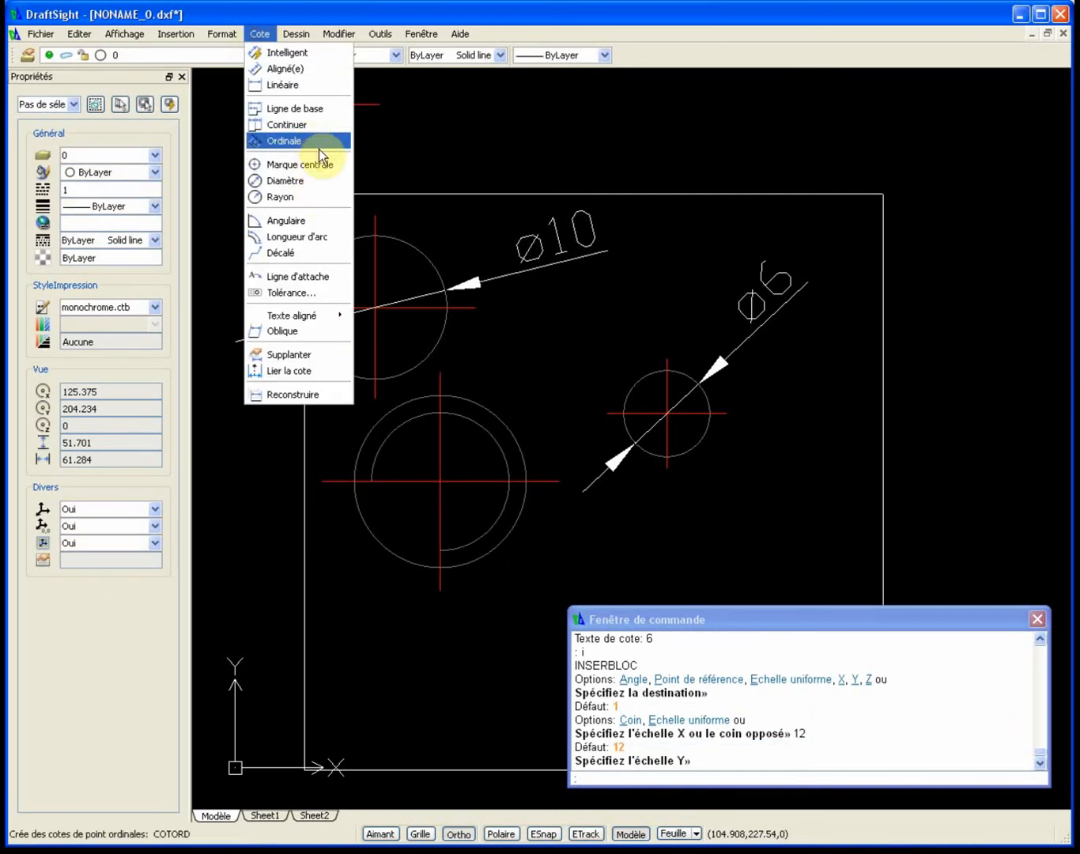
pyautogui.click(316, 182)
pyautogui.click(465, 398)
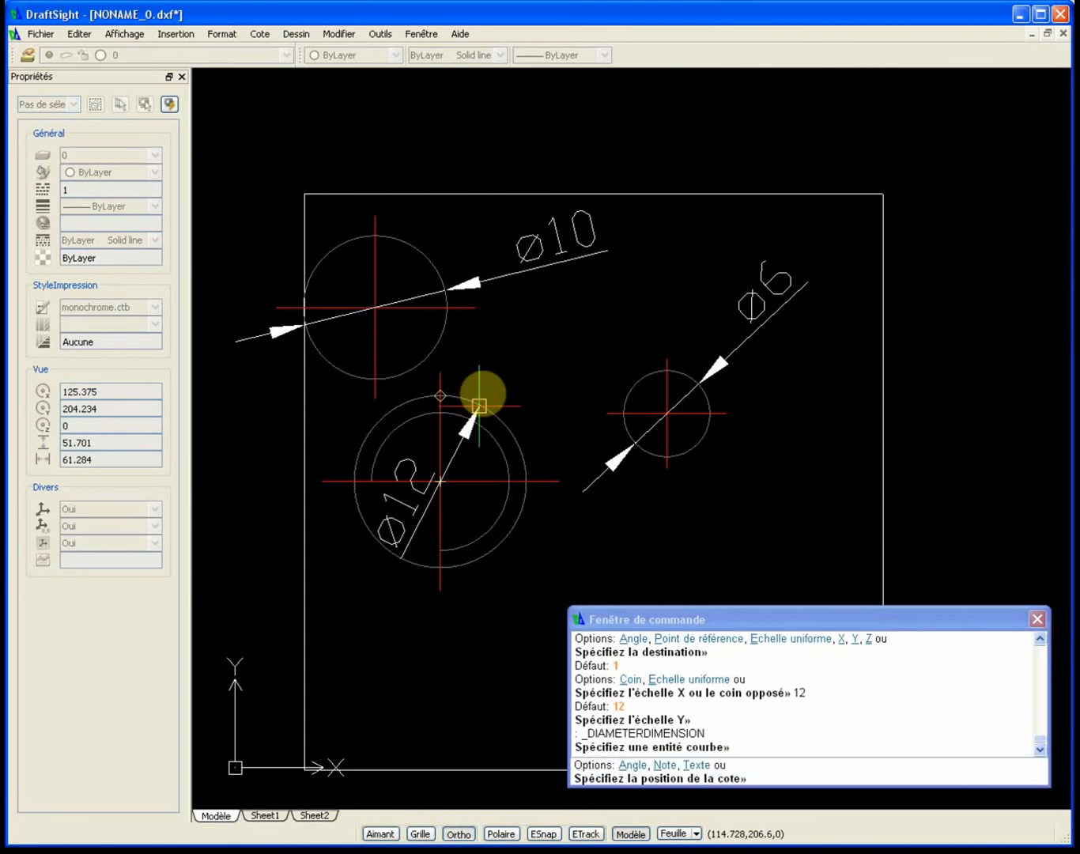
pyautogui.click(567, 387)
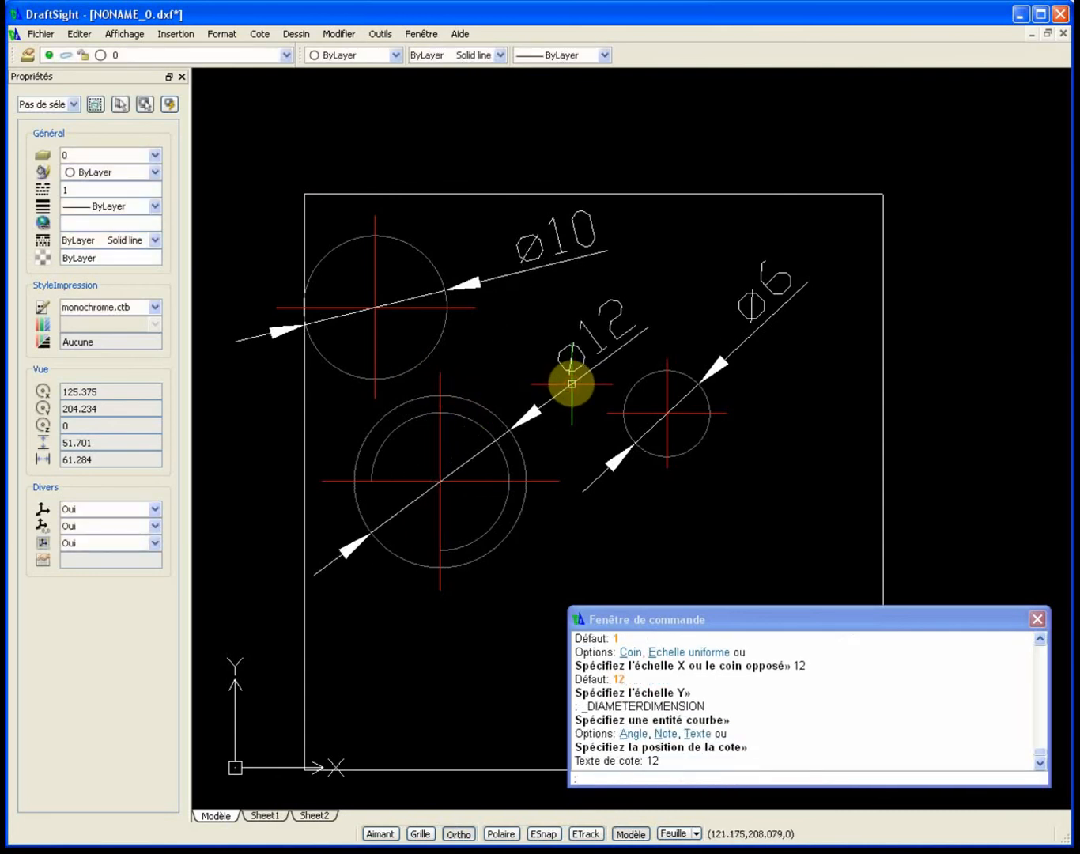